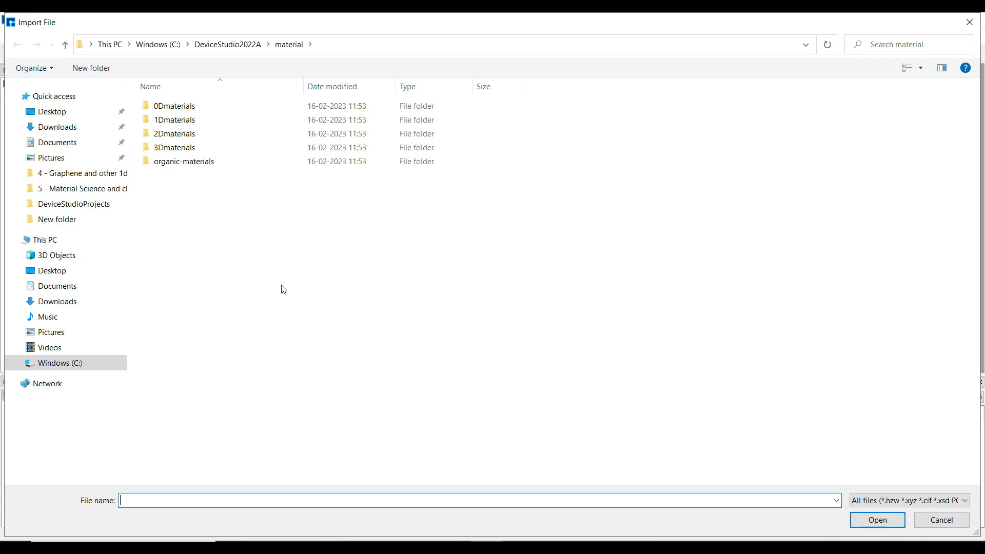
Import the Si structure file from the Semiconductor folder of 3Dmaterials into the project.
double_click(188, 149)
double_click(195, 190)
click(167, 442)
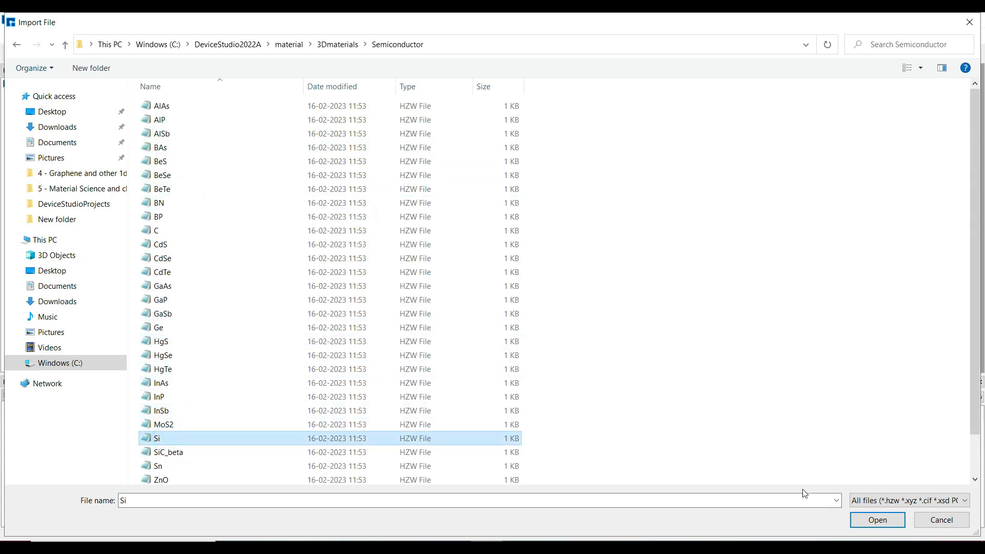
click(868, 520)
drag(616, 180, 442, 186)
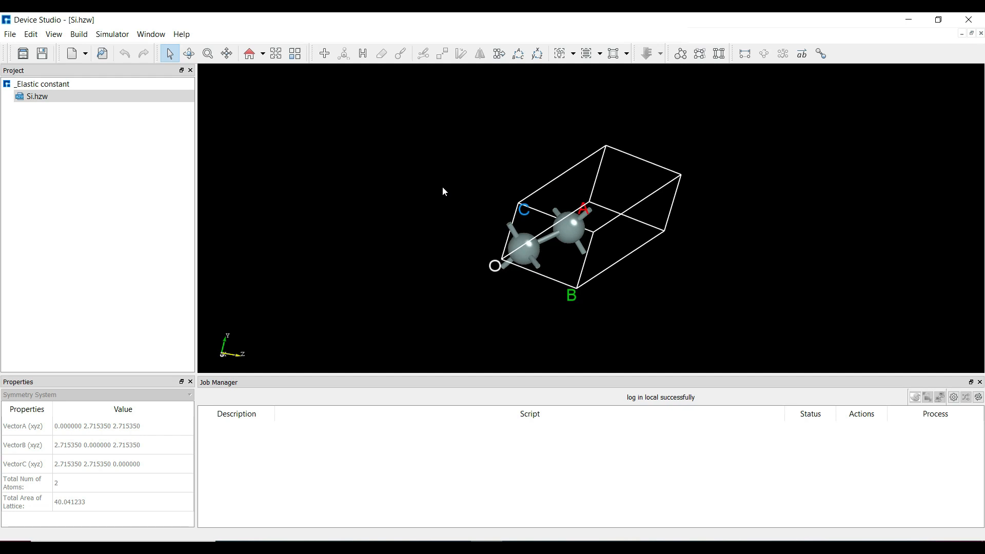
Start a Nanodcal SCF Calculation setup for the silicon crystal and show its basic settings.
click(113, 35)
mouse_move(126, 49)
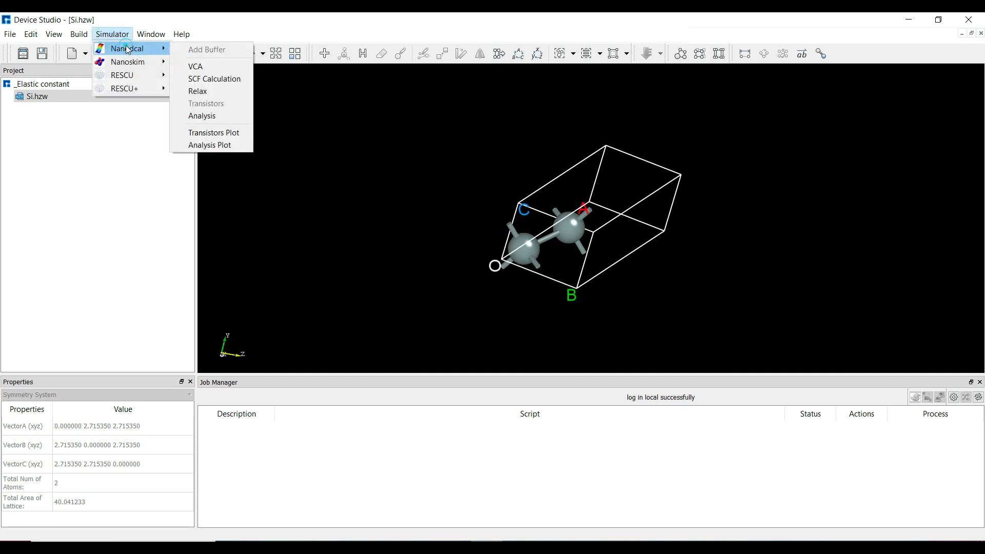
click(187, 83)
click(327, 140)
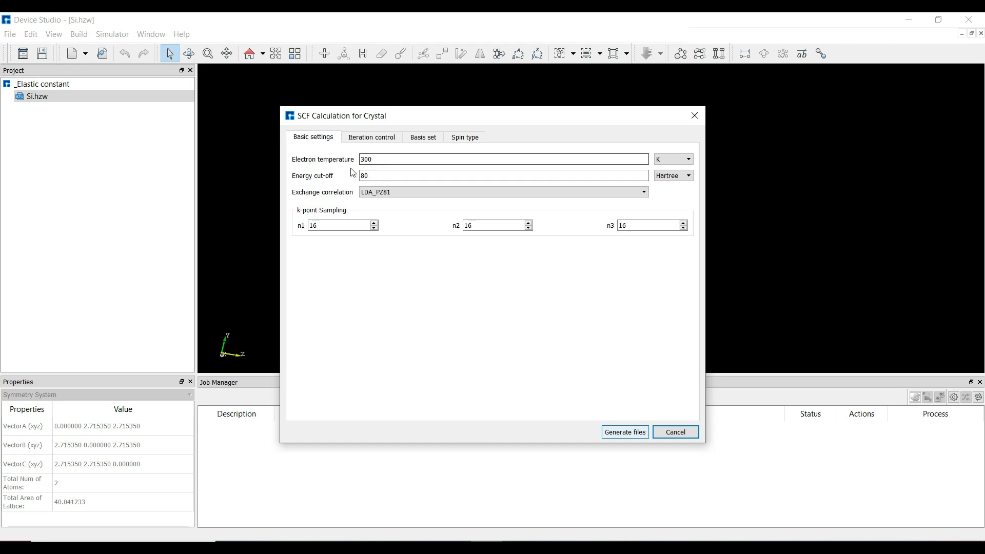
Review the SCF calculation's exchange correlation, iteration control, basis set arrangement, LDA+U and spin type options.
click(376, 194)
click(376, 194)
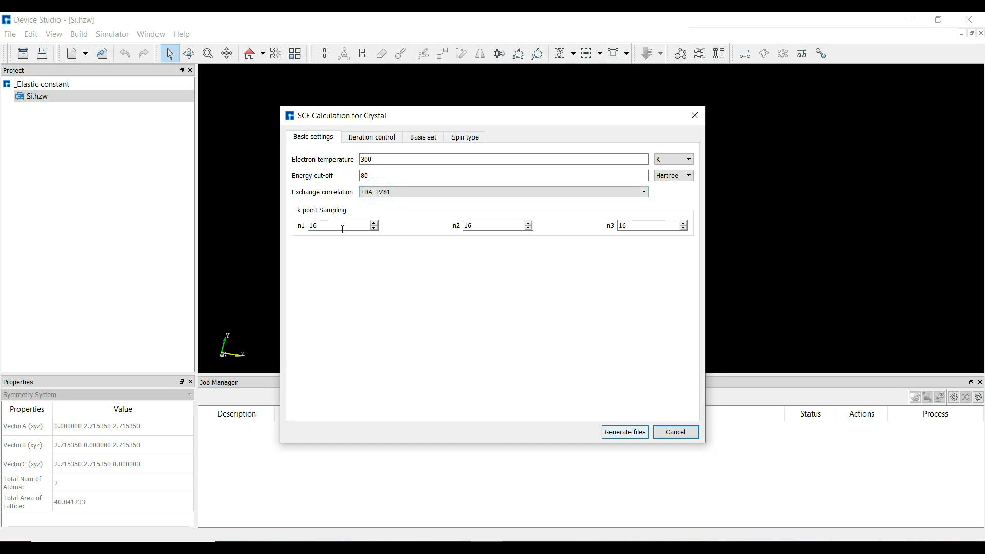
click(375, 144)
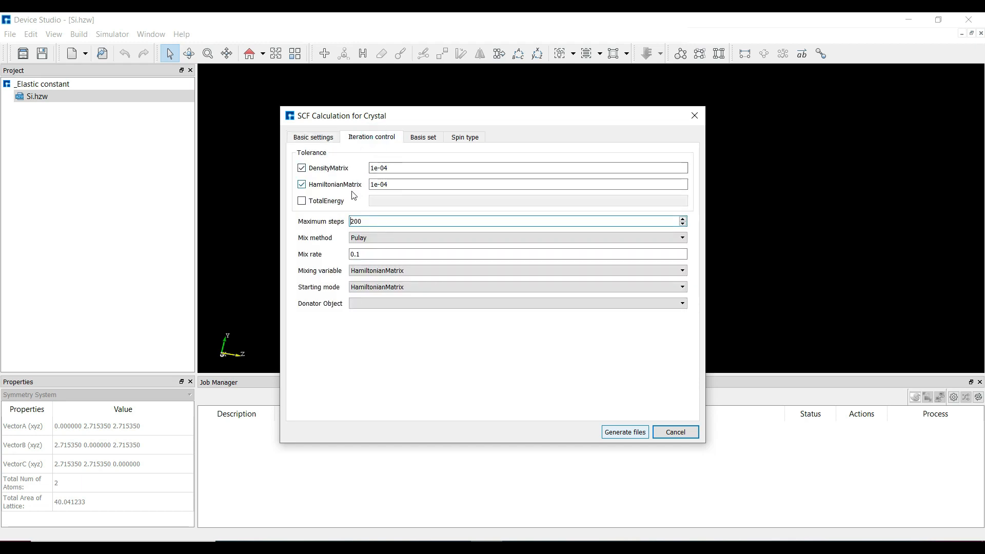
click(419, 139)
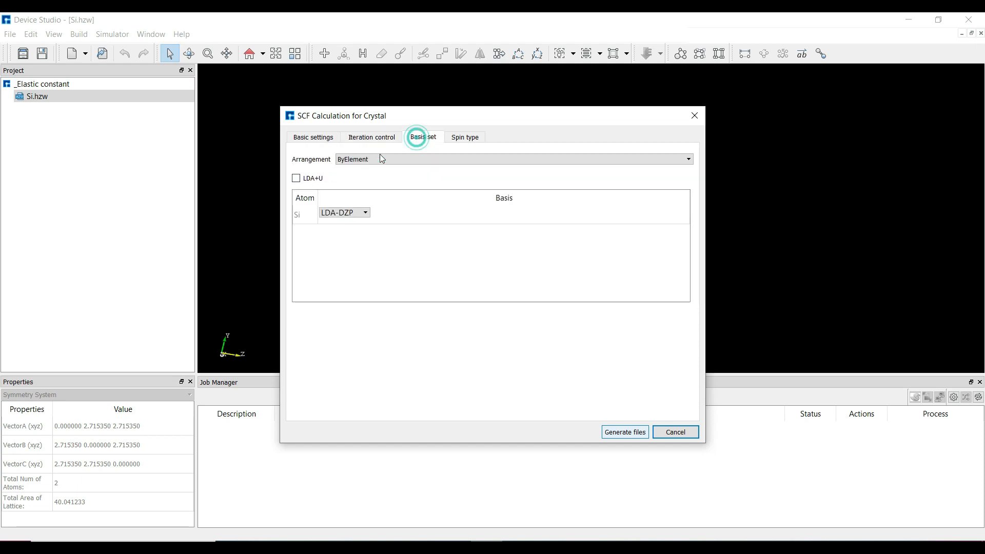
click(363, 159)
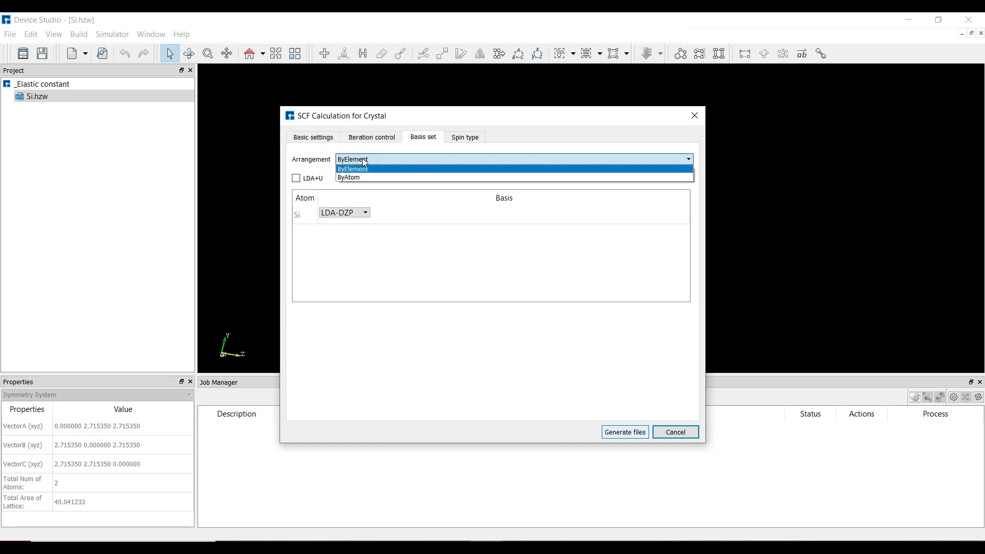
click(363, 159)
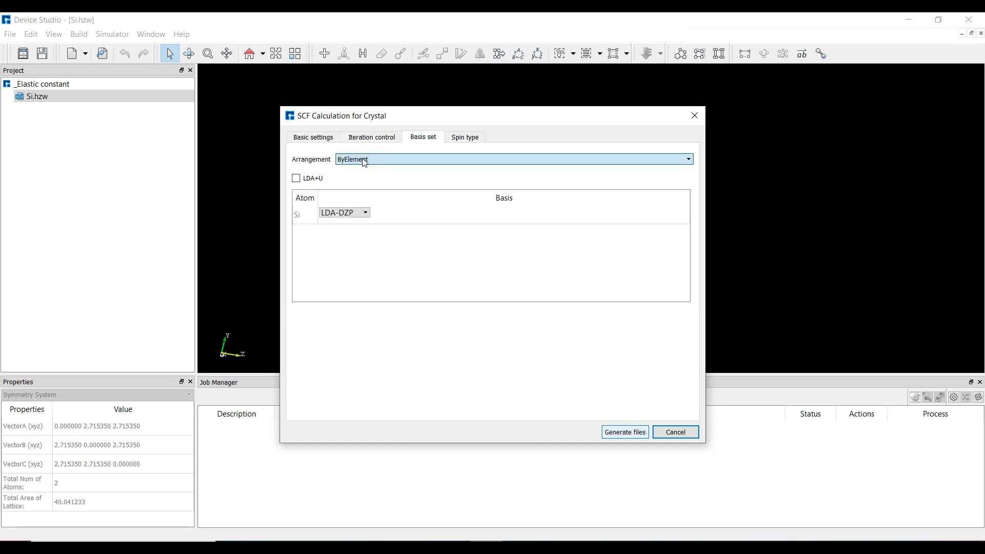
click(297, 179)
click(298, 179)
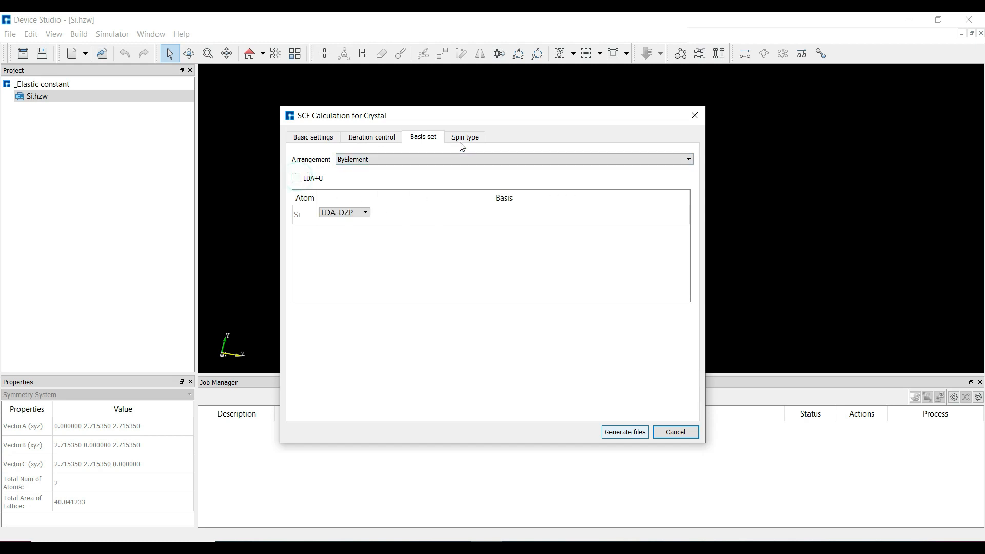
click(466, 137)
click(406, 164)
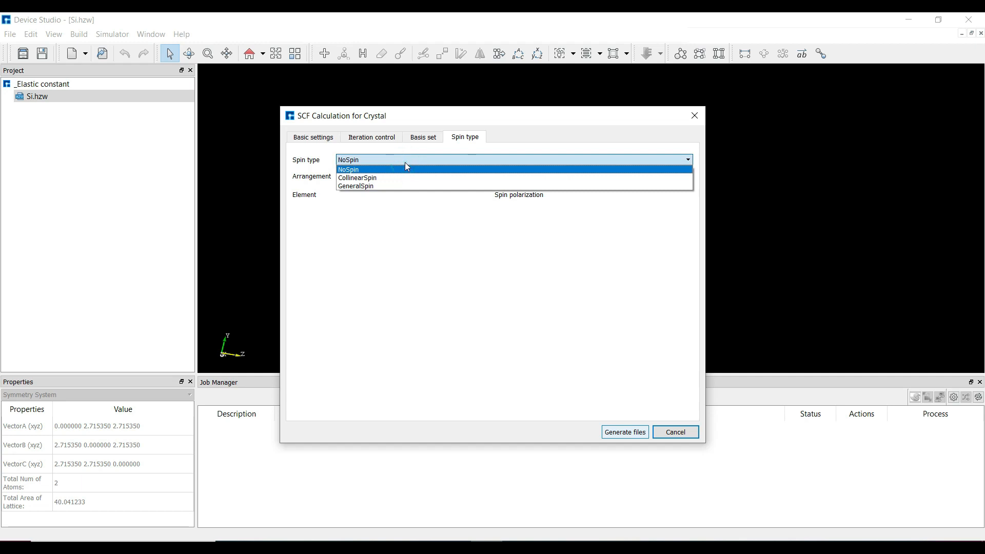
click(406, 163)
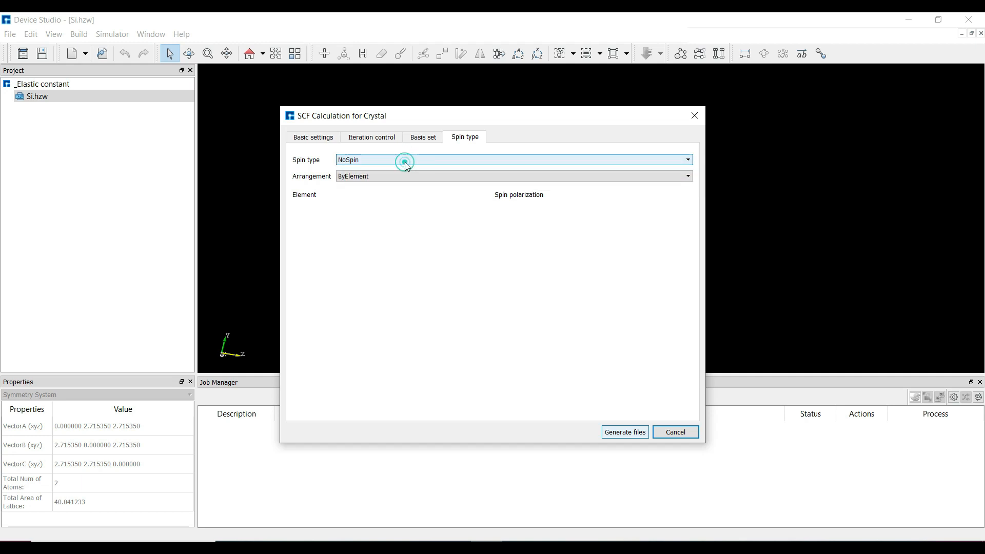
click(376, 266)
Generate the SCF input file from the basic settings and expand the Nanodcal-Crystal folder in the project.
click(310, 139)
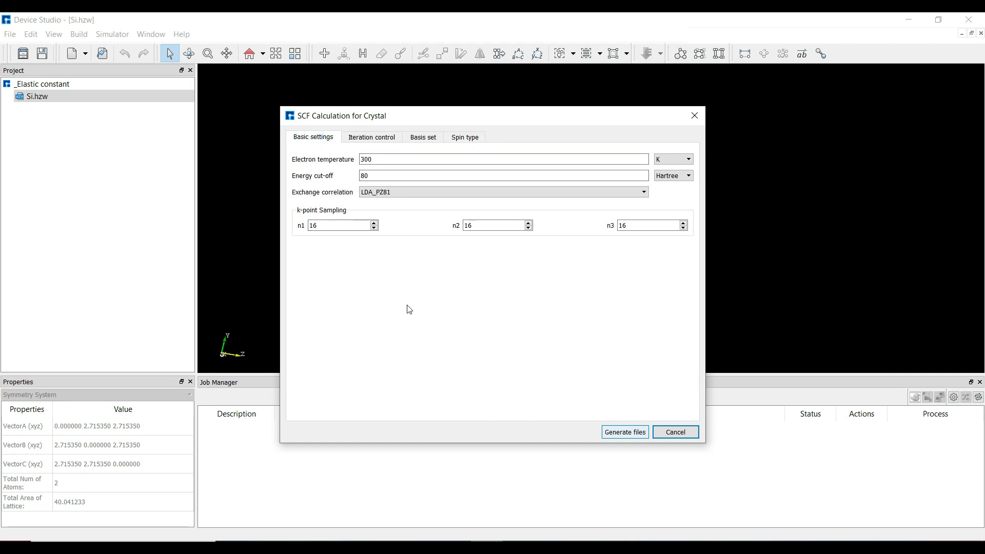
click(619, 433)
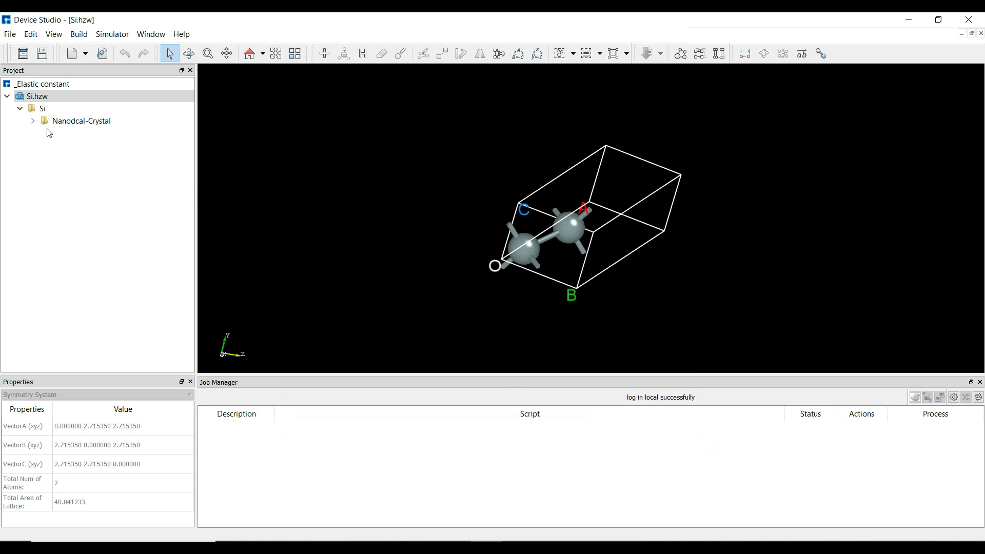
click(32, 121)
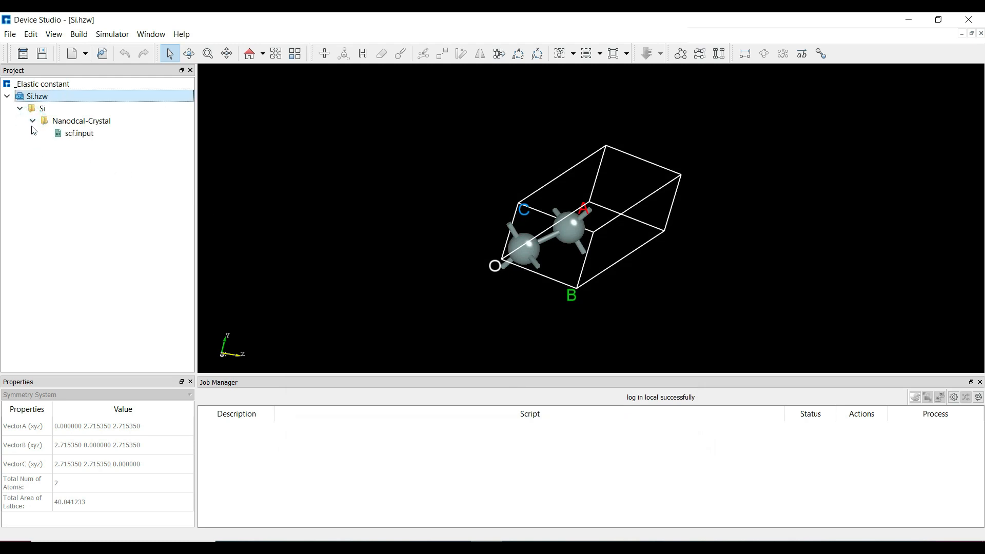
Open scf.input in the text viewer to examine its calculation parameters, and close it again.
click(78, 136)
right_click(77, 135)
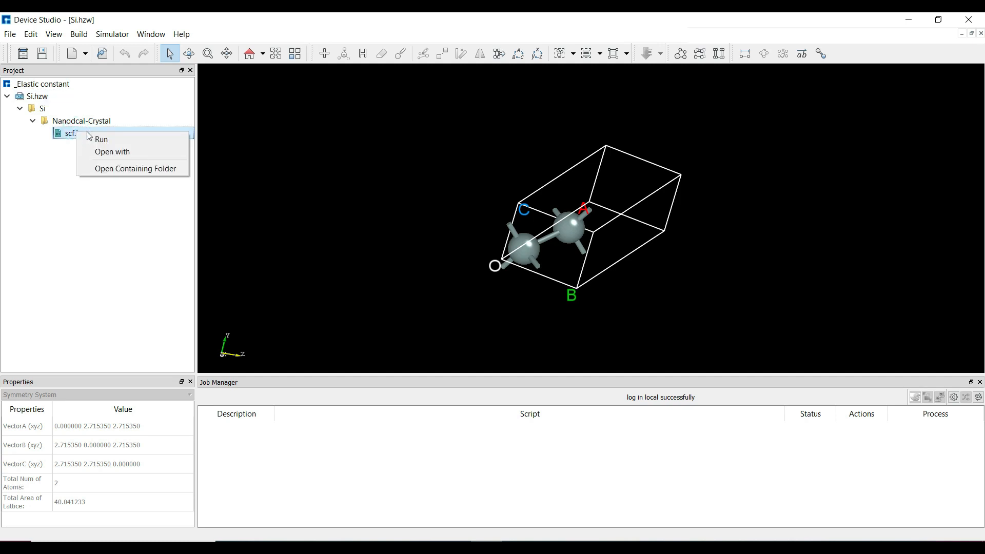
click(105, 152)
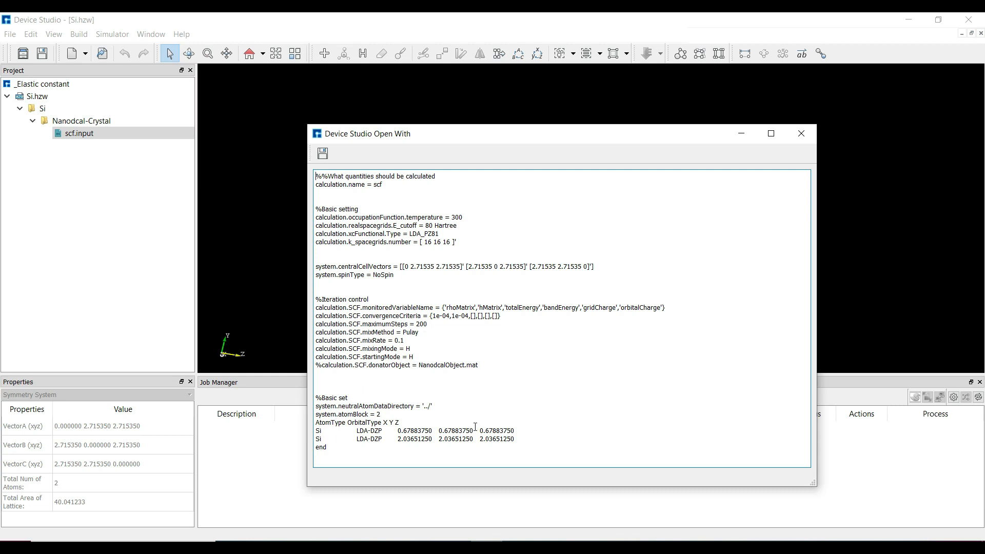
click(801, 133)
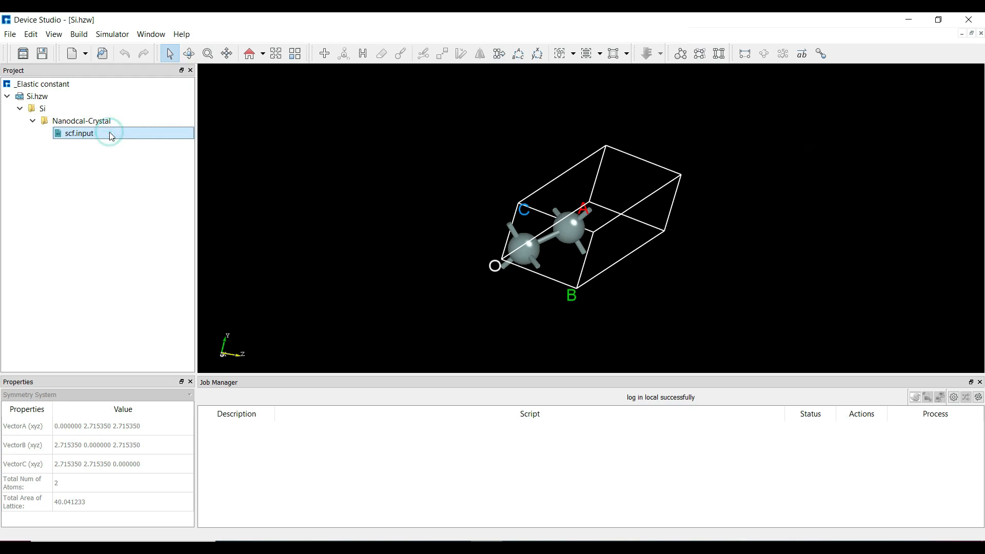
Run scf.input for the silicon crystal on the MyComputer gateway.
right_click(110, 133)
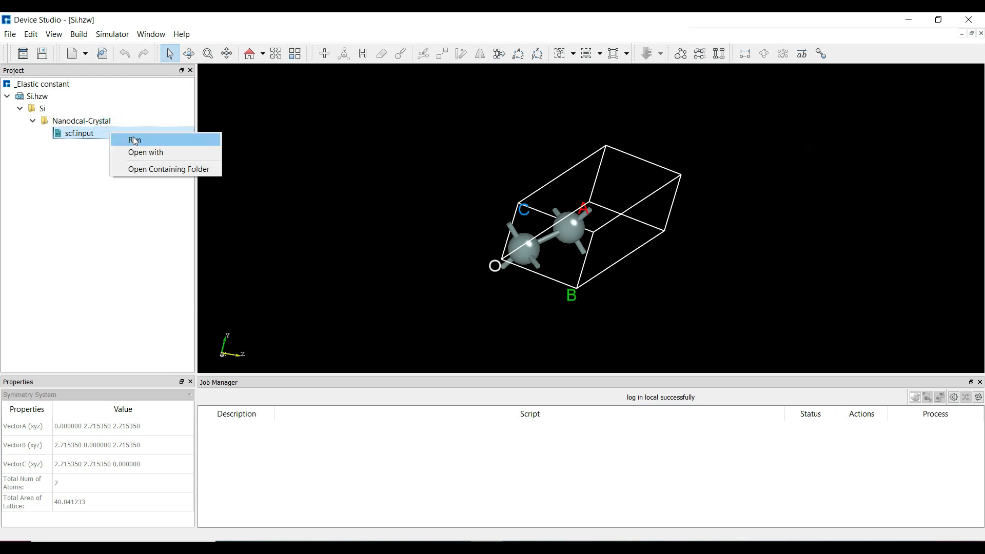
click(134, 139)
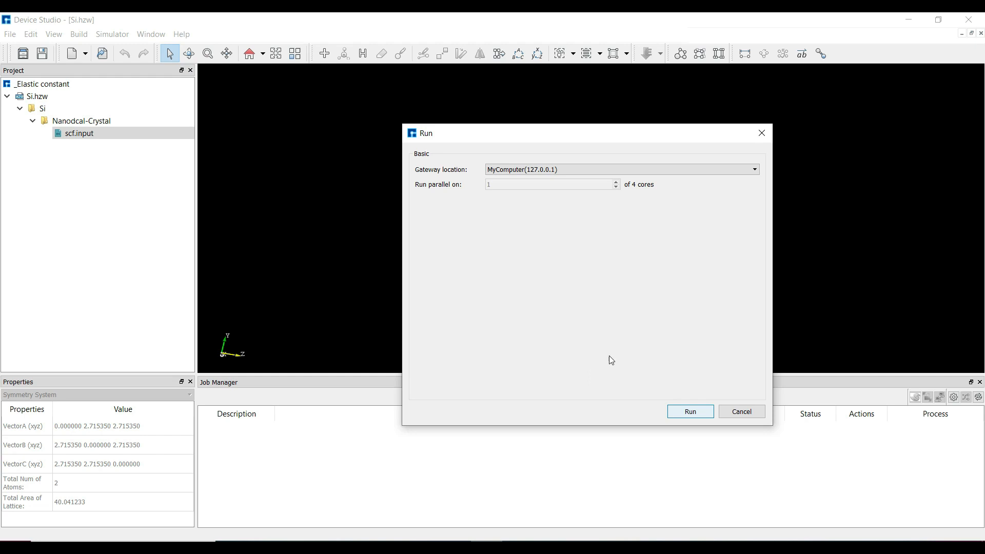
click(690, 412)
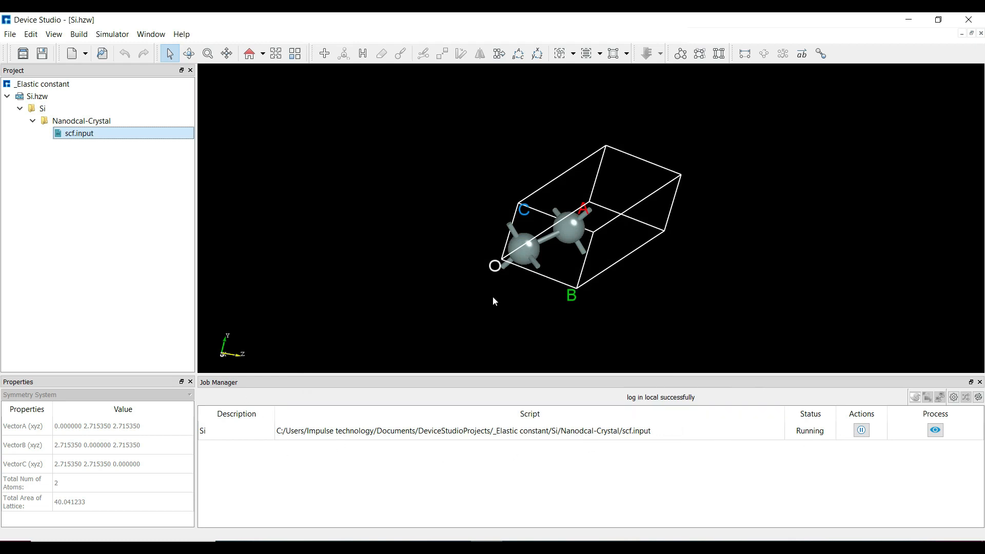
Generate a Nanodcal Modulus analysis input file for the silicon crystal with VdwInteraction enabled.
click(124, 35)
click(132, 48)
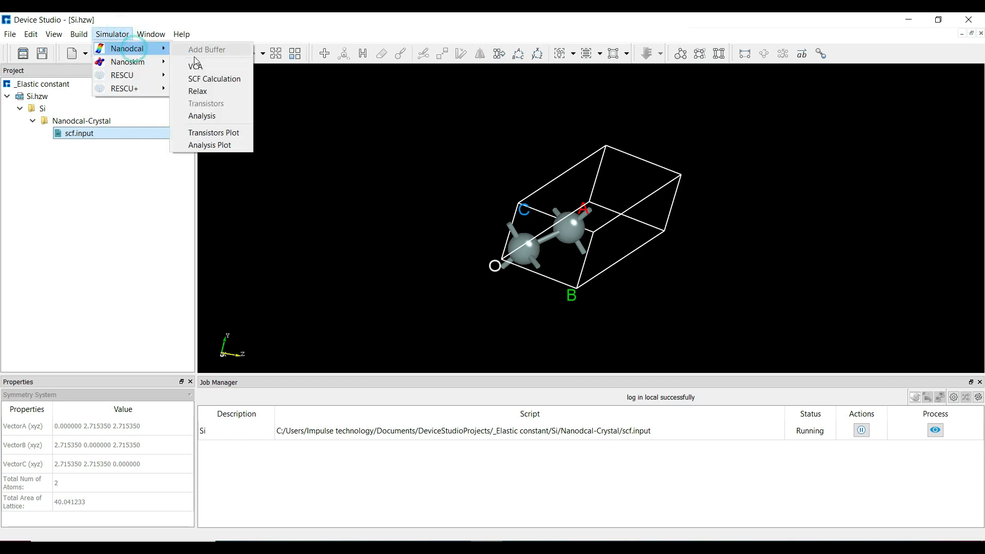
click(201, 116)
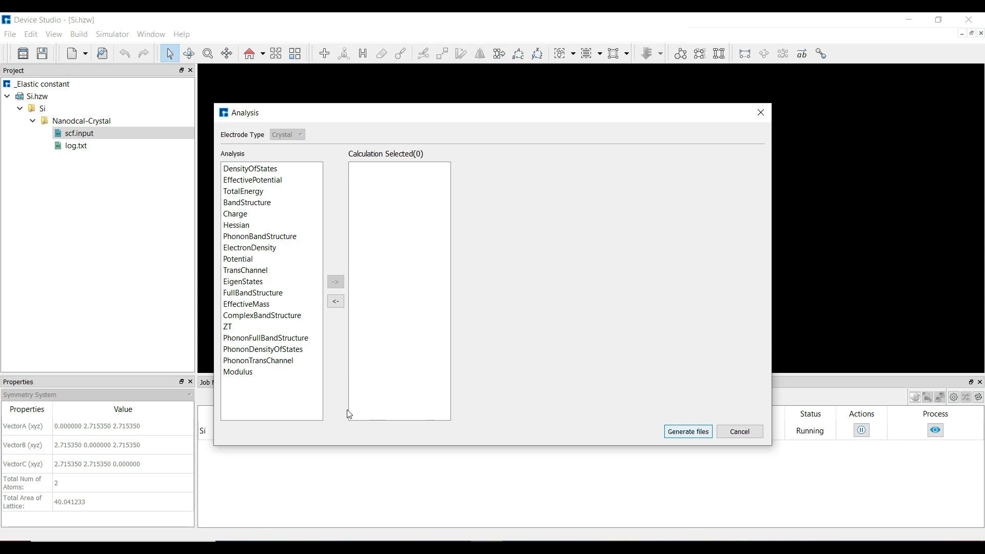
double_click(245, 376)
click(583, 187)
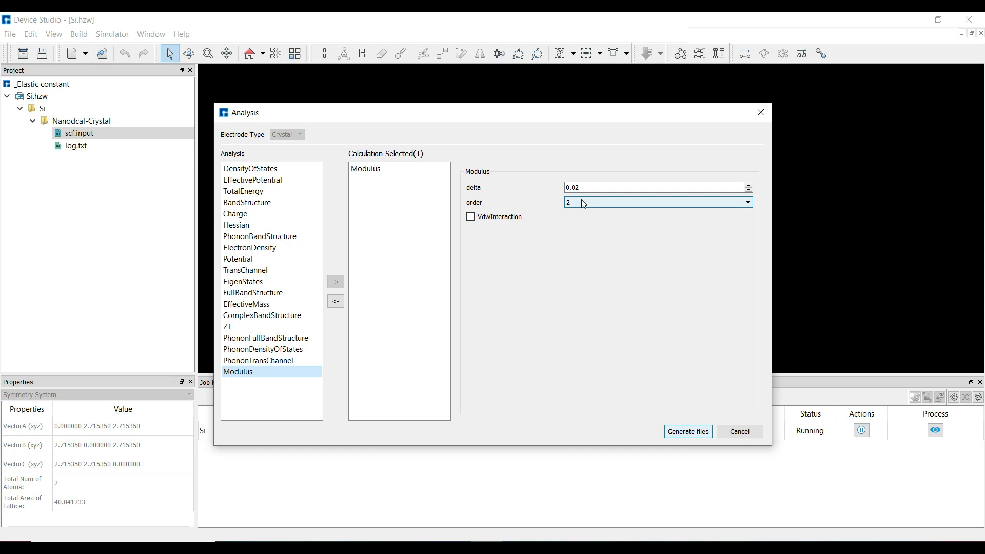
click(470, 217)
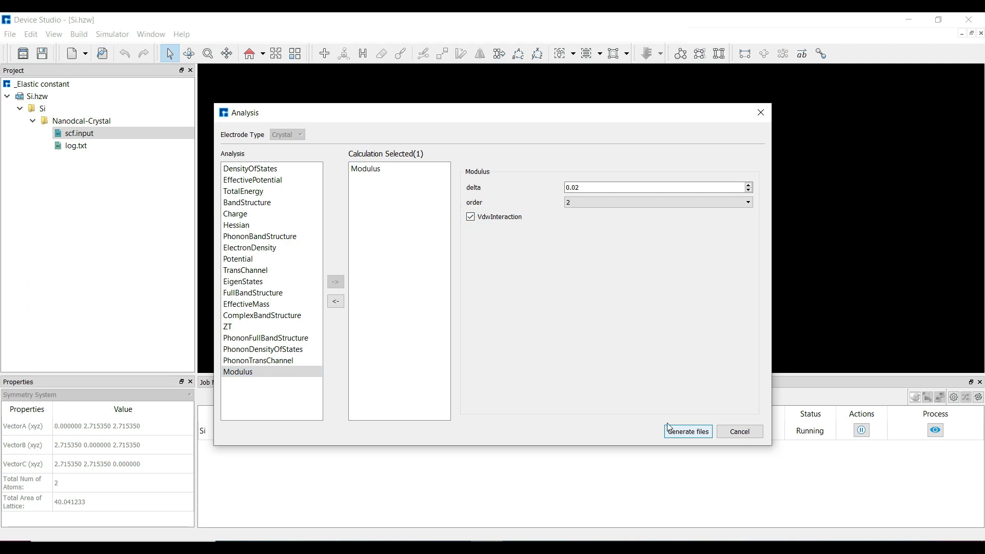
click(677, 431)
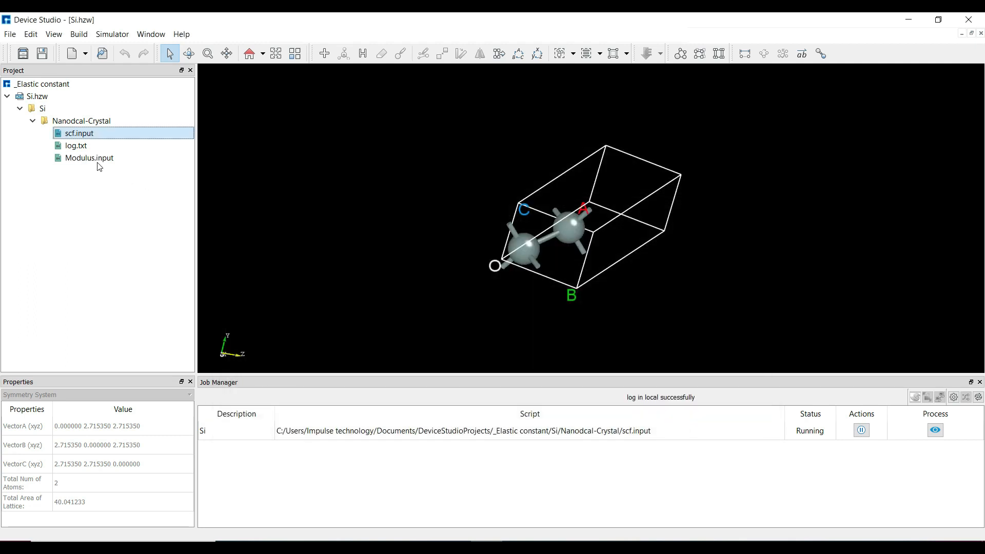
Run the Modulus.input calculation for the silicon crystal.
click(94, 160)
right_click(93, 159)
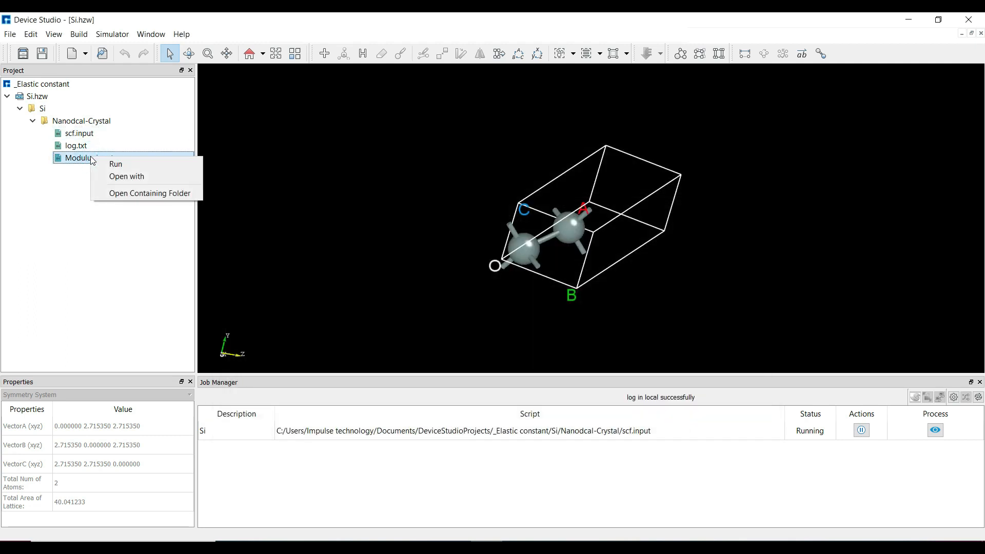
click(114, 164)
click(589, 417)
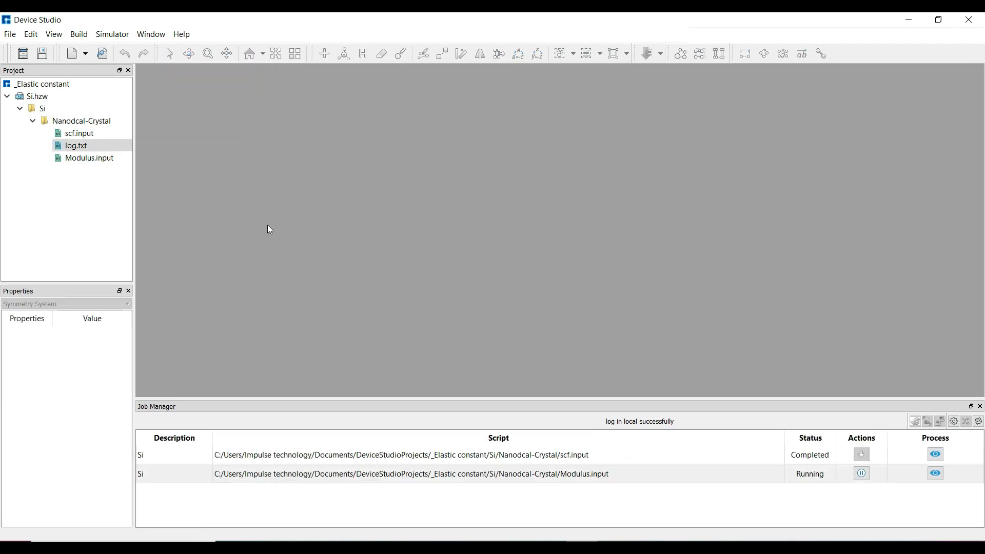
Import the local structure file SiO2_quartz_beta from the metal_oxides folder of 3Dmaterials.
click(14, 37)
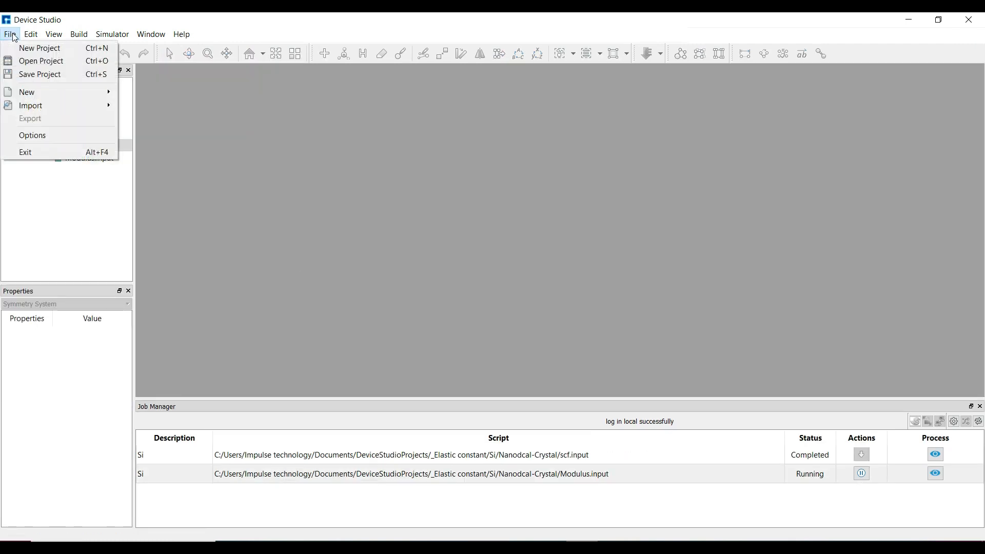
mouse_move(57, 105)
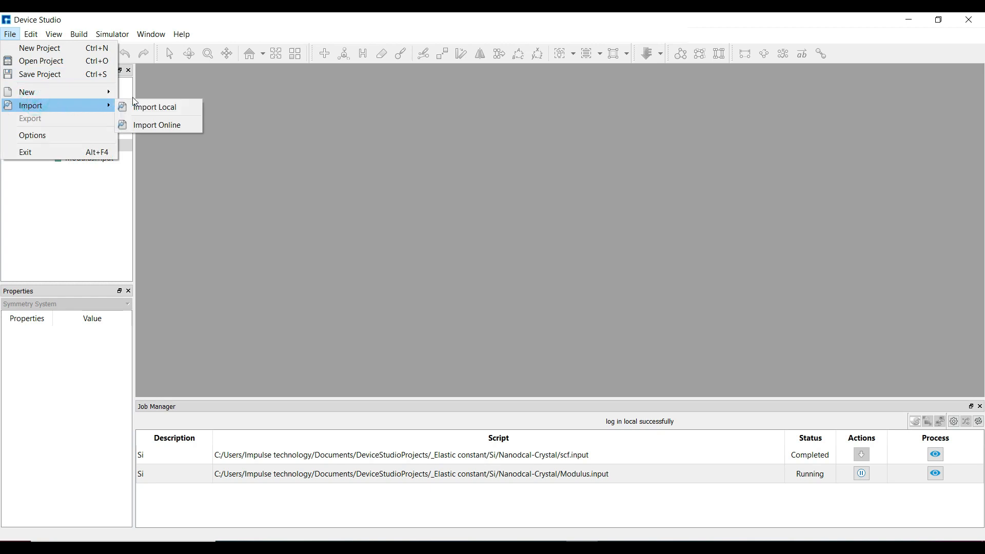
click(165, 105)
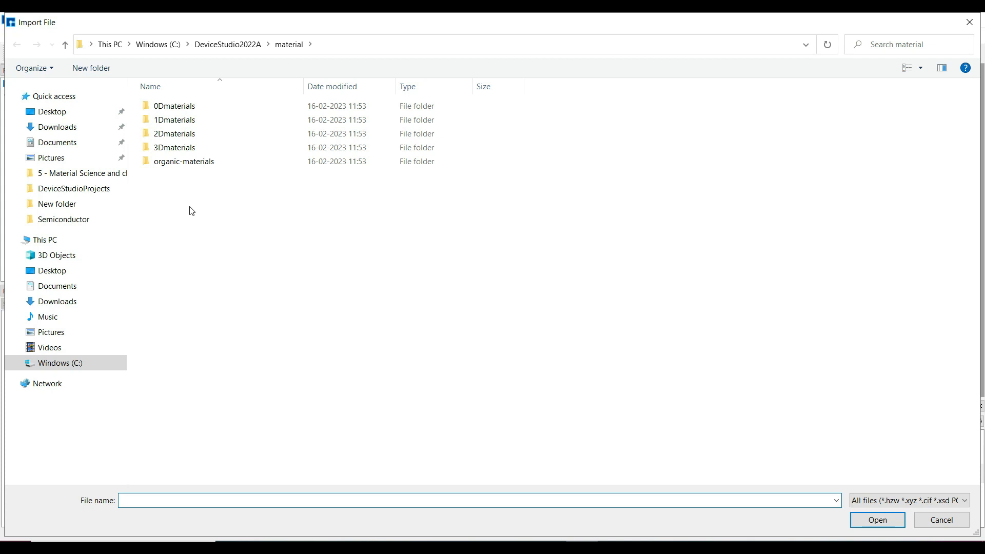
double_click(192, 149)
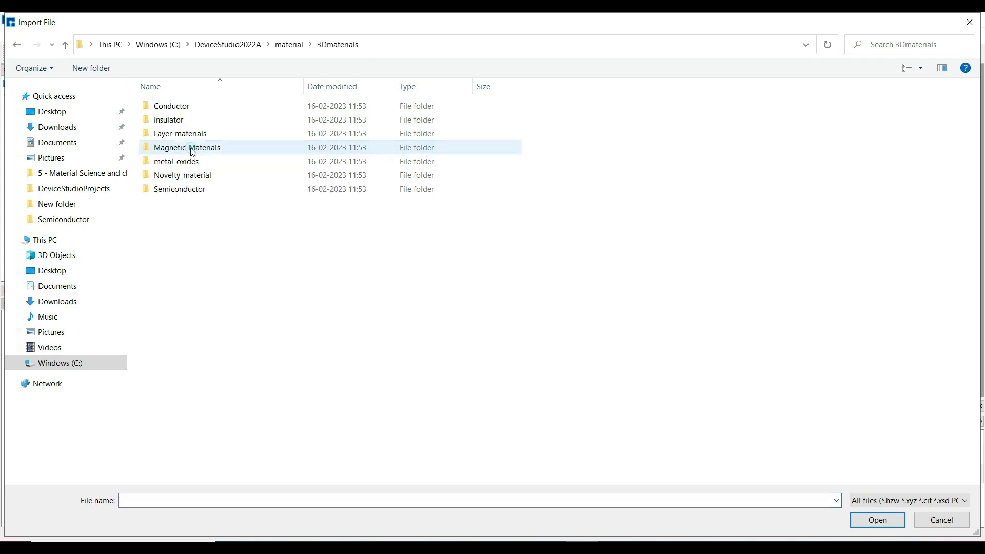
double_click(176, 161)
scroll(198, 323, down, 10)
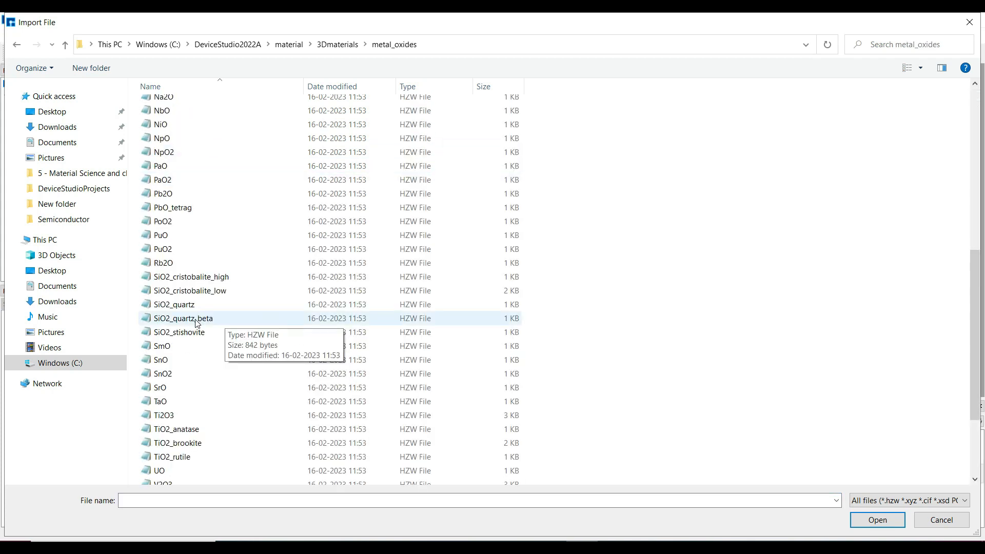
click(196, 322)
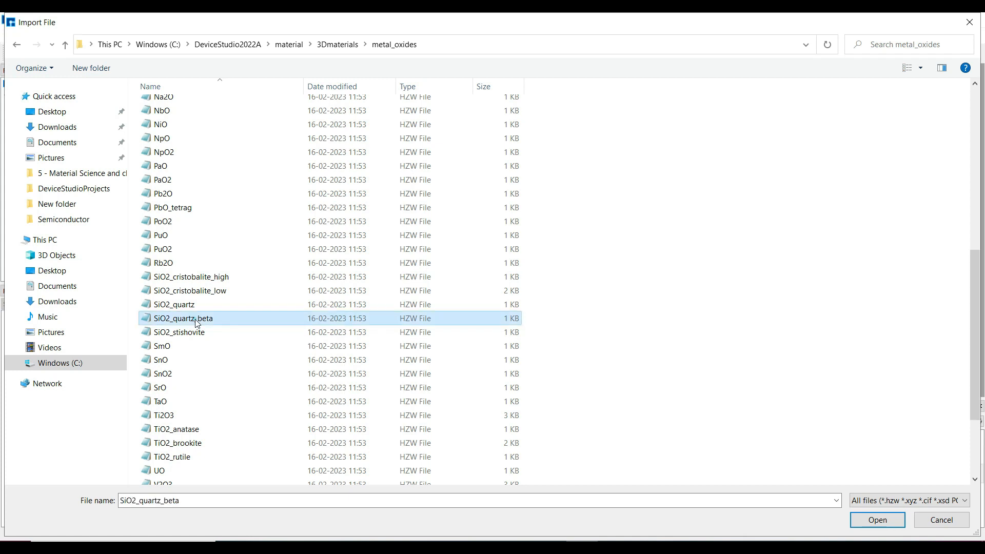
click(878, 521)
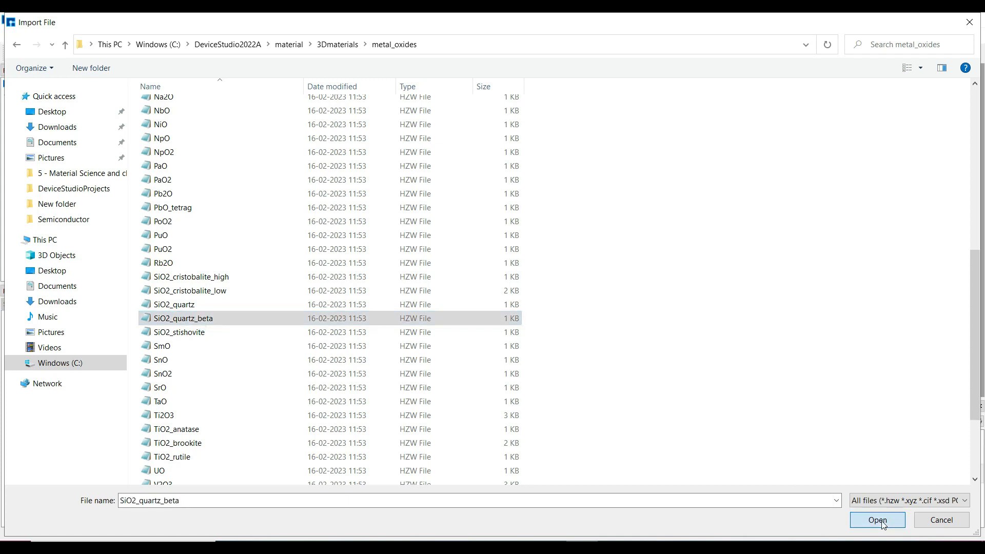
Generate a Nanodcal SCF calculation input file for the SiO2_quartz_beta crystal with the default settings.
click(113, 34)
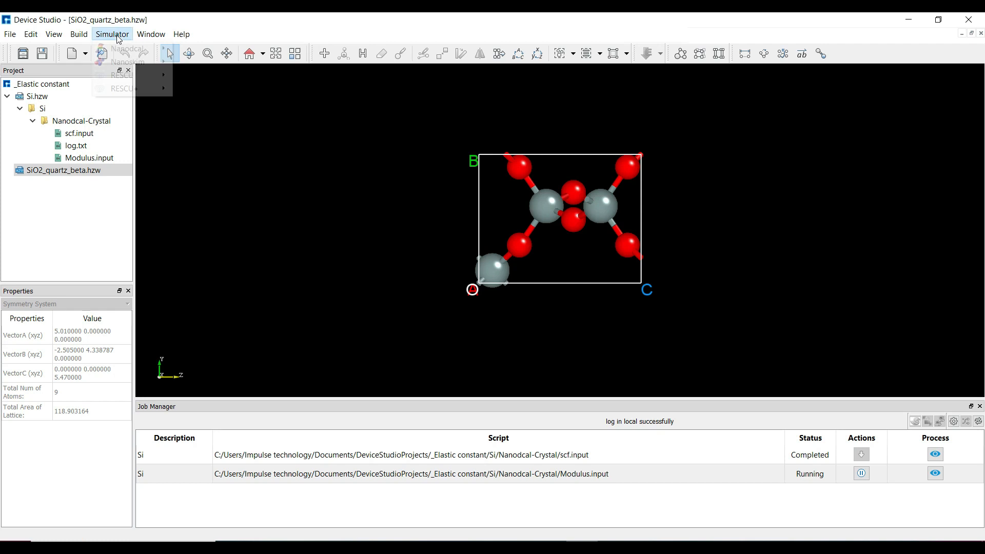
mouse_move(130, 53)
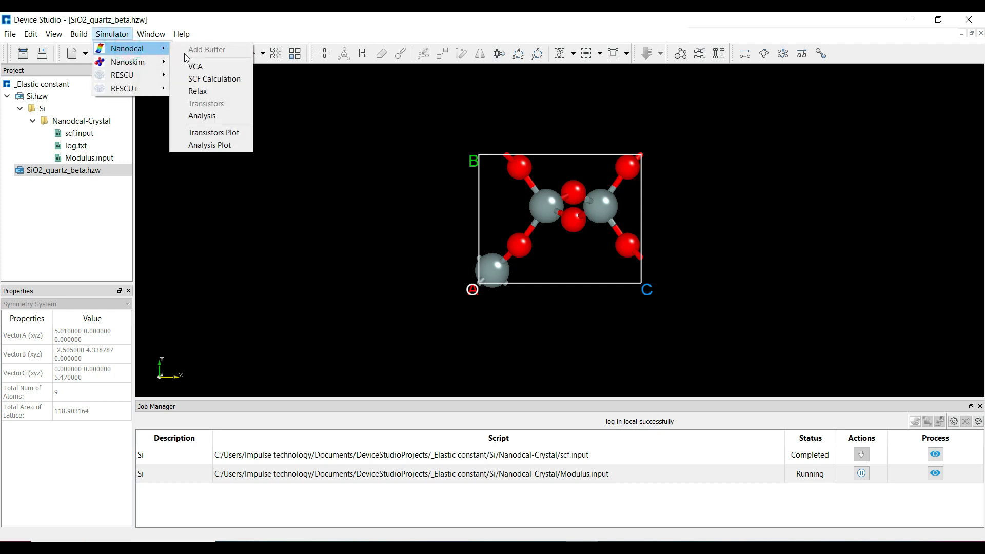
click(203, 79)
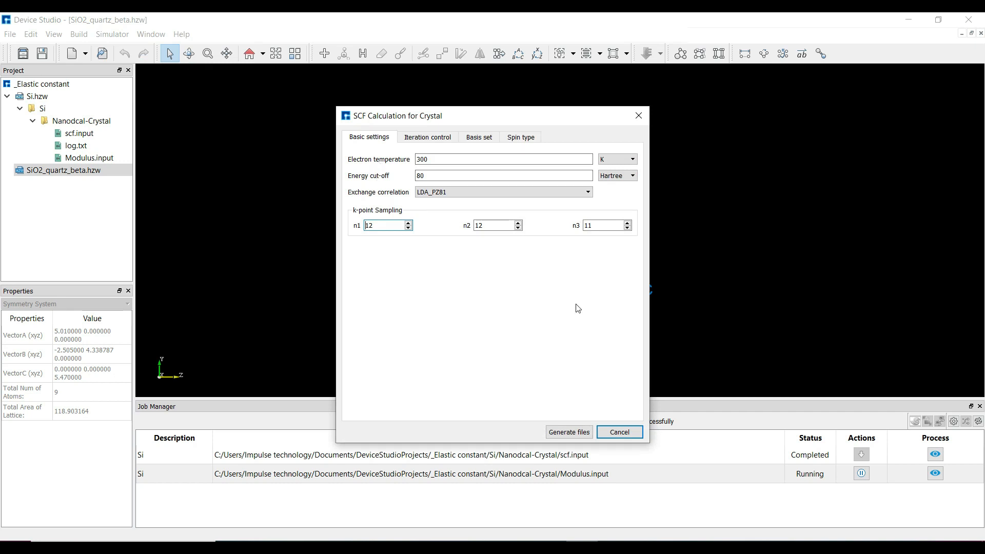
click(565, 434)
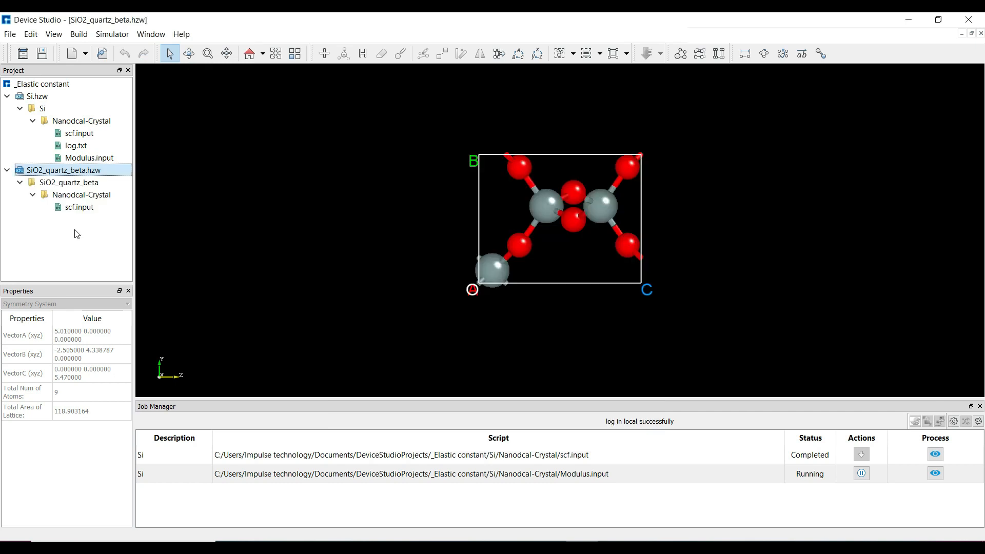
Review the scf.input file of SiO2_quartz_beta through to its atom coordinates, and run the calculation.
click(74, 212)
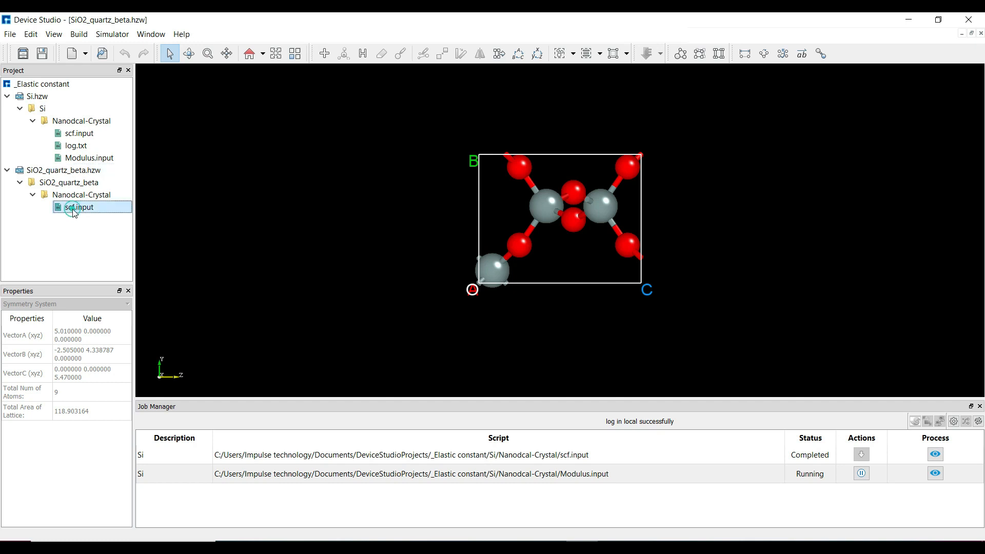
right_click(73, 212)
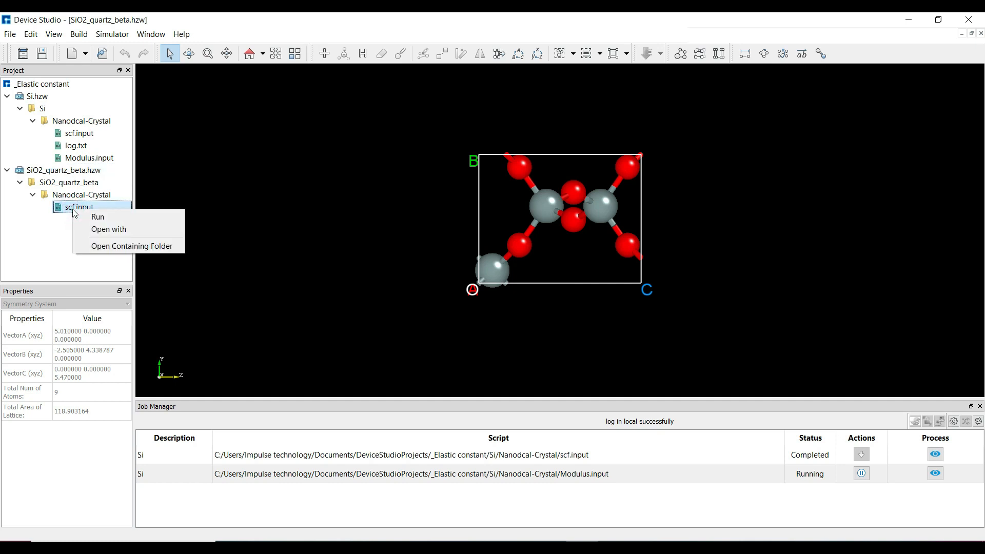
click(111, 235)
drag(666, 217, 666, 307)
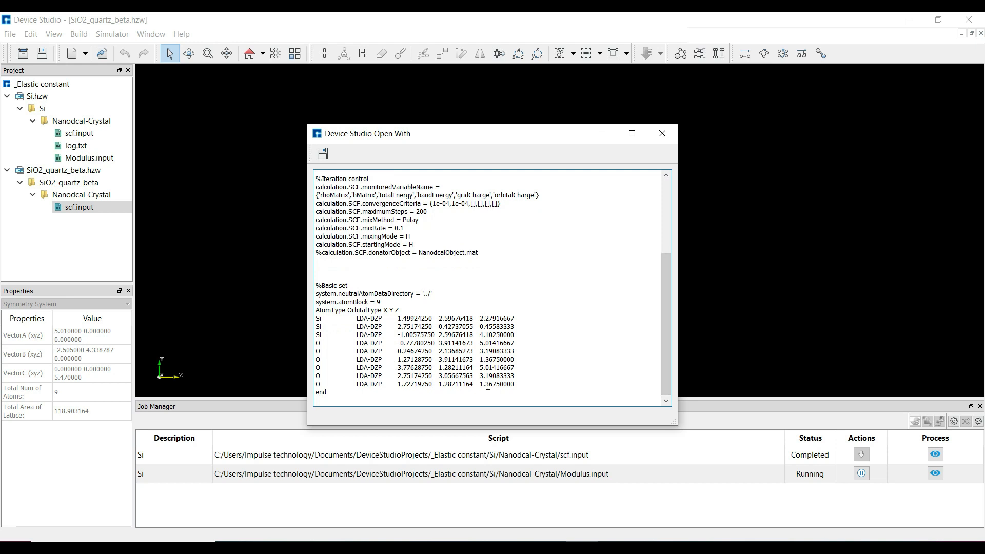
click(662, 134)
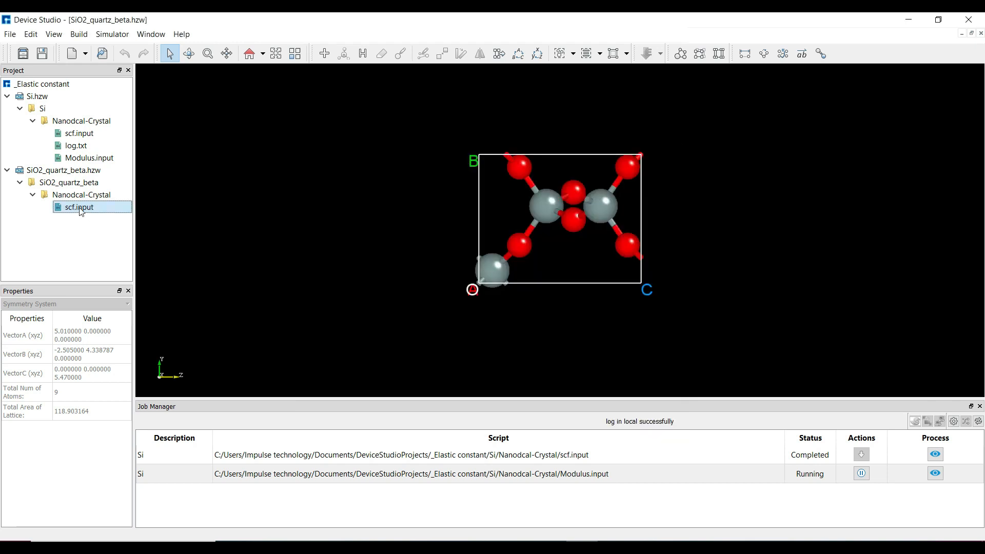
right_click(80, 208)
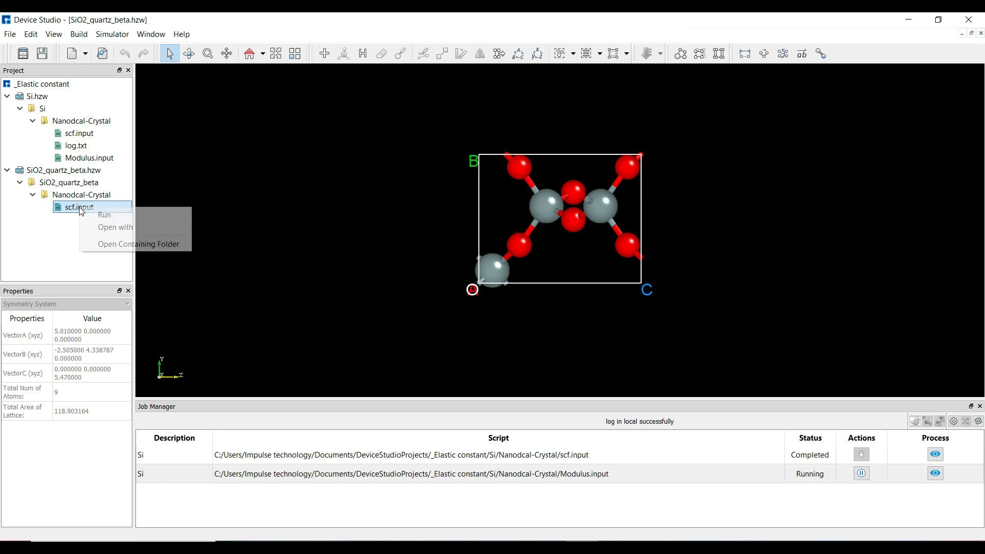
click(98, 212)
Generate a Nanodcal Modulus analysis input file for SiO2_quartz_beta with VdwInteraction enabled, and select the new Modulus.input file.
click(111, 34)
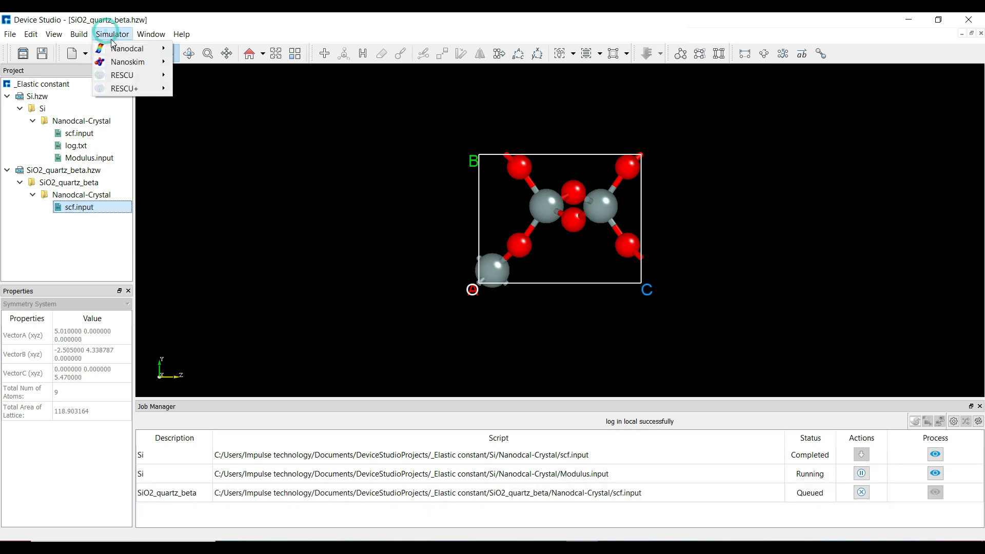
mouse_move(124, 50)
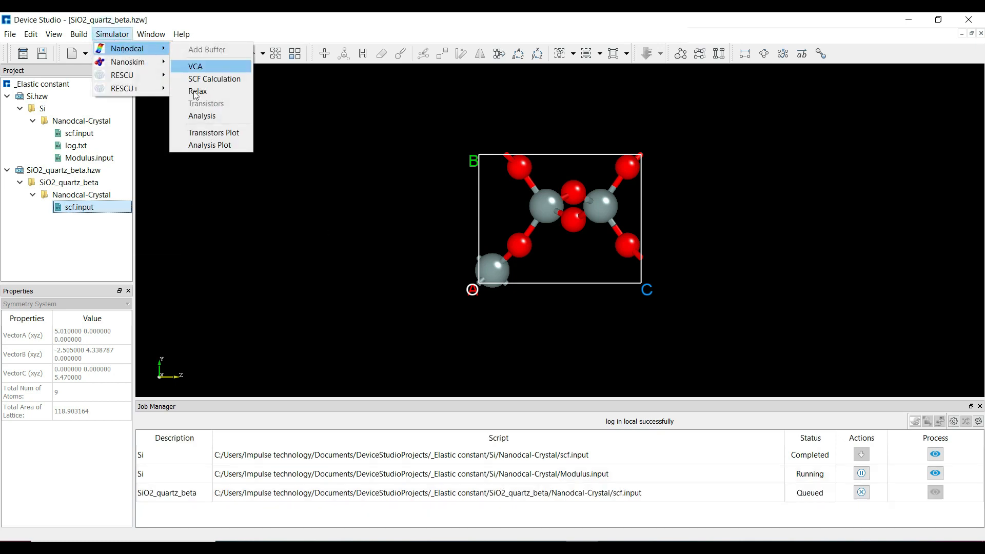
click(202, 115)
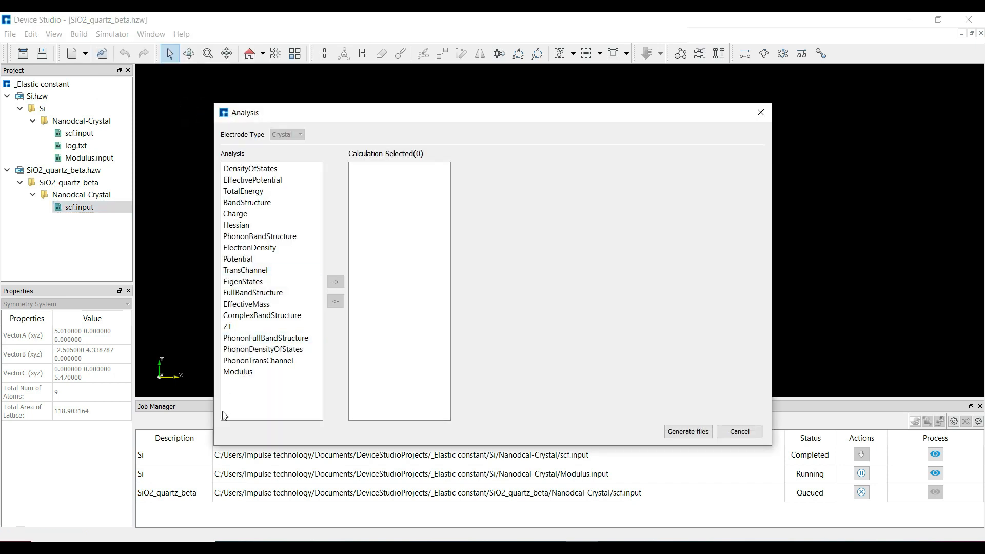
double_click(240, 373)
click(473, 218)
click(686, 432)
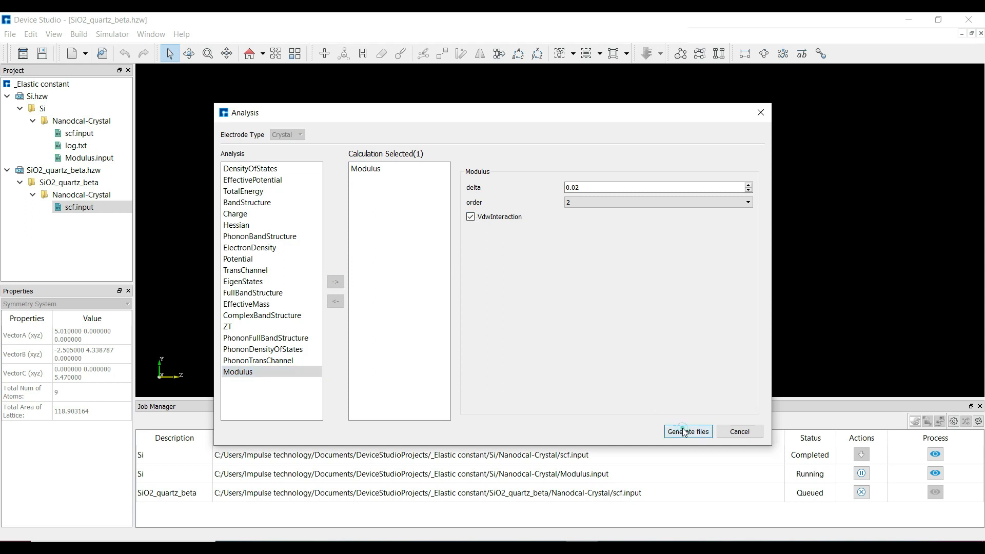
click(90, 220)
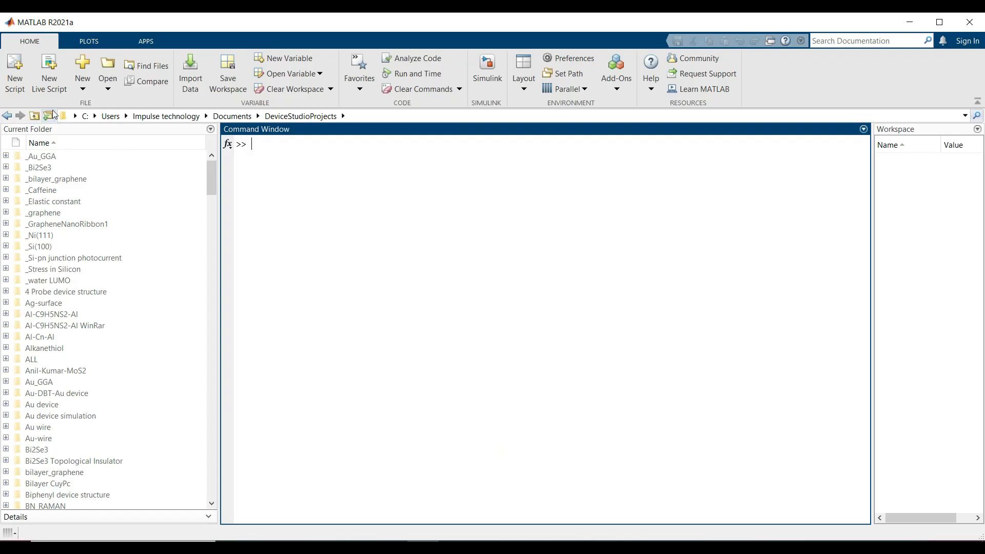
In MATLAB, set the current folder to Elastic constant inside DeviceStudioProjects.
click(48, 115)
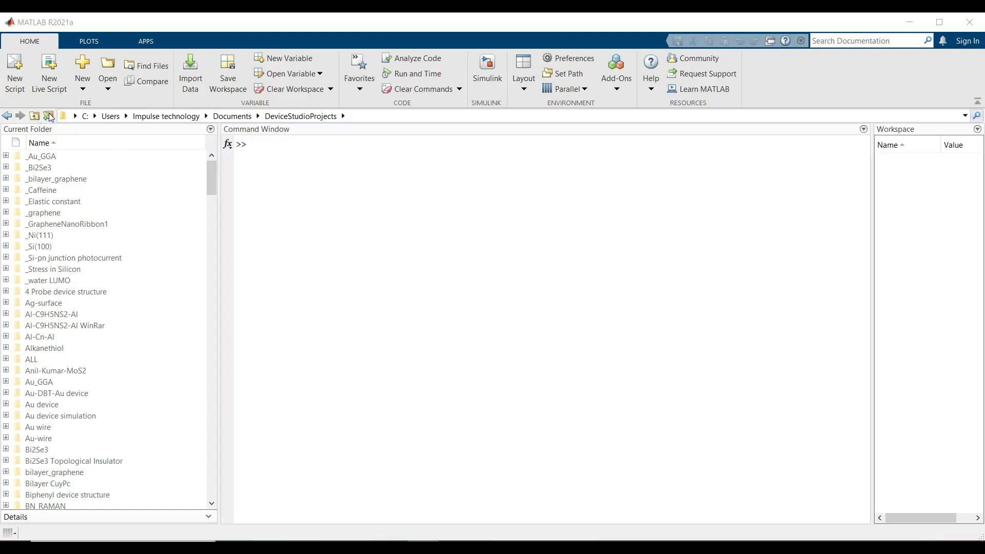
click(203, 208)
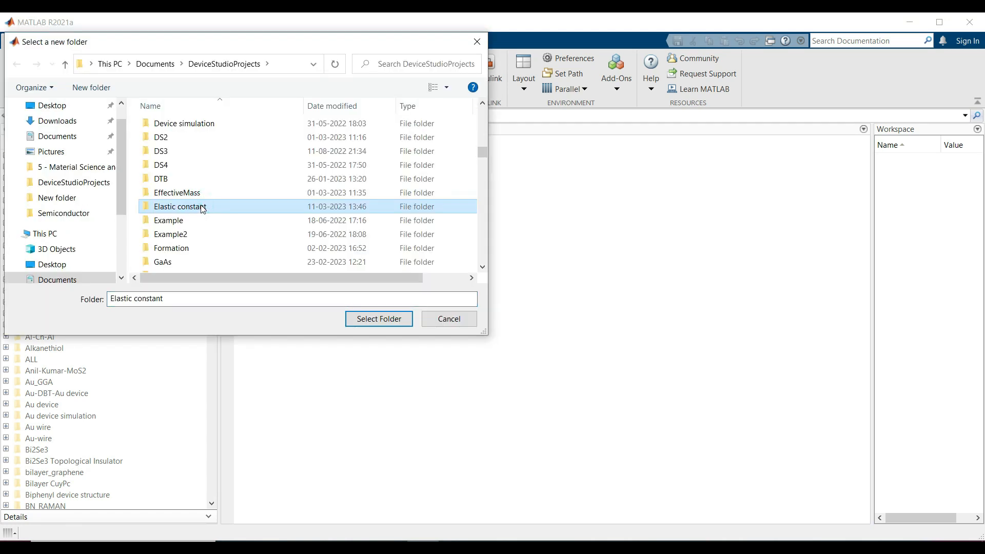
click(366, 318)
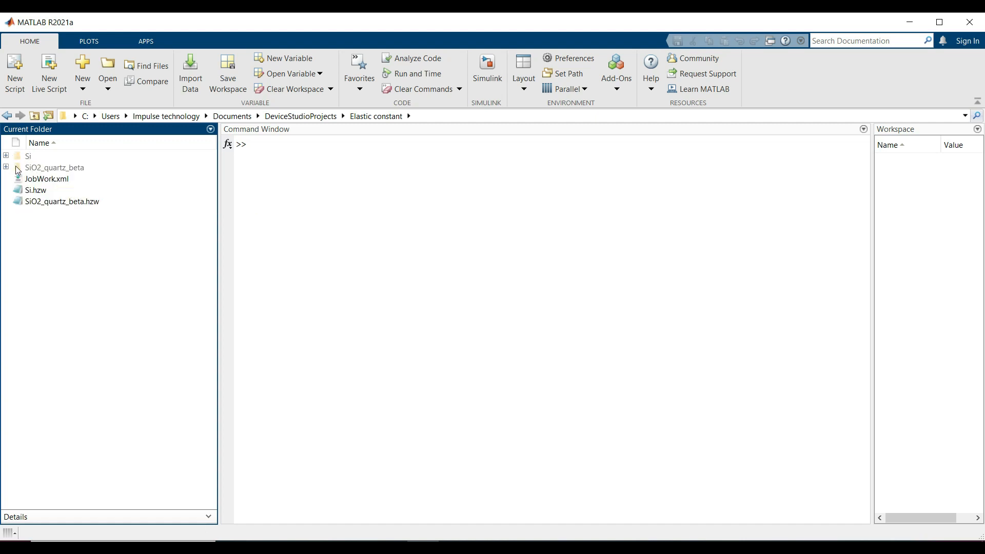
Load ElasticModulus.mat from the Nanodcal-Crystal folder of Si and display the fields of the data structure.
click(7, 156)
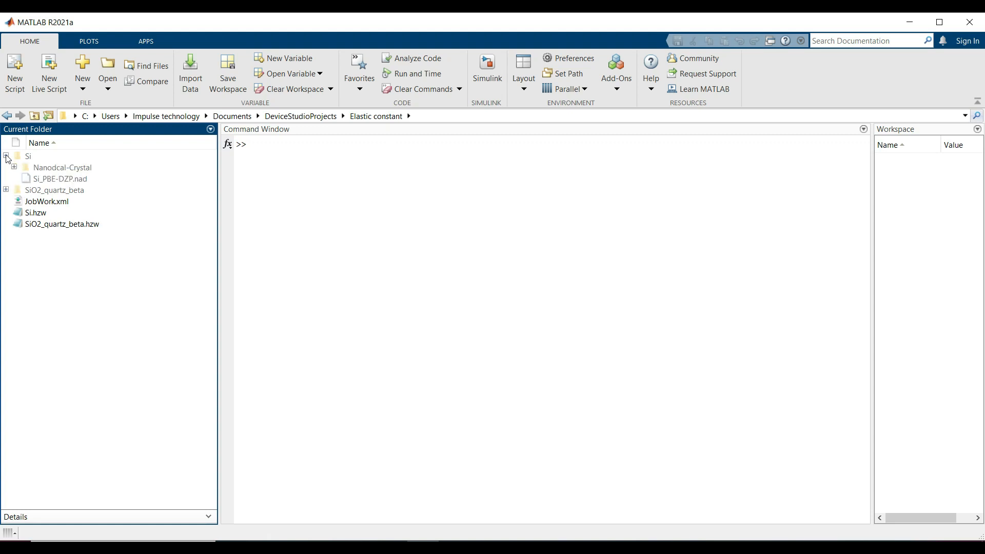
click(14, 168)
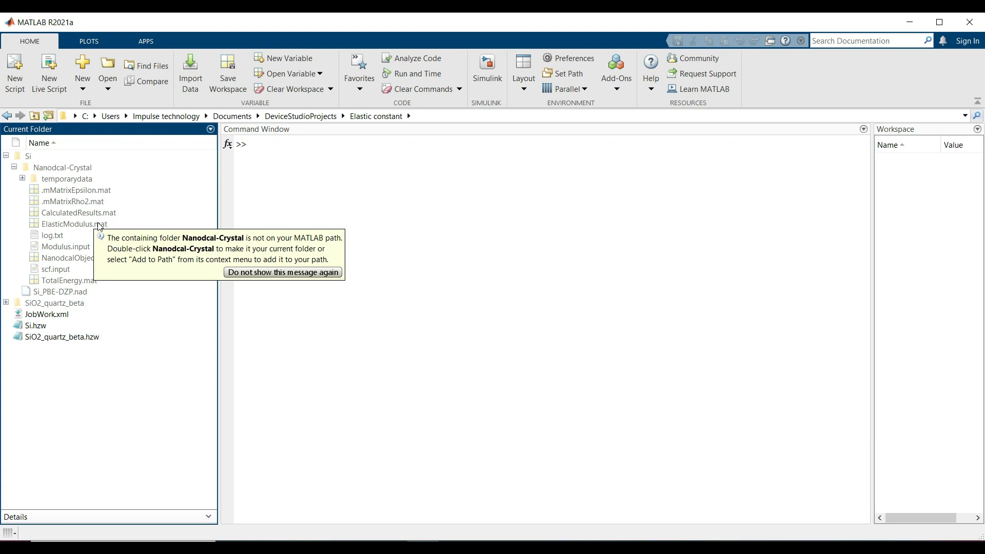
double_click(99, 227)
text(data)
key(Return)
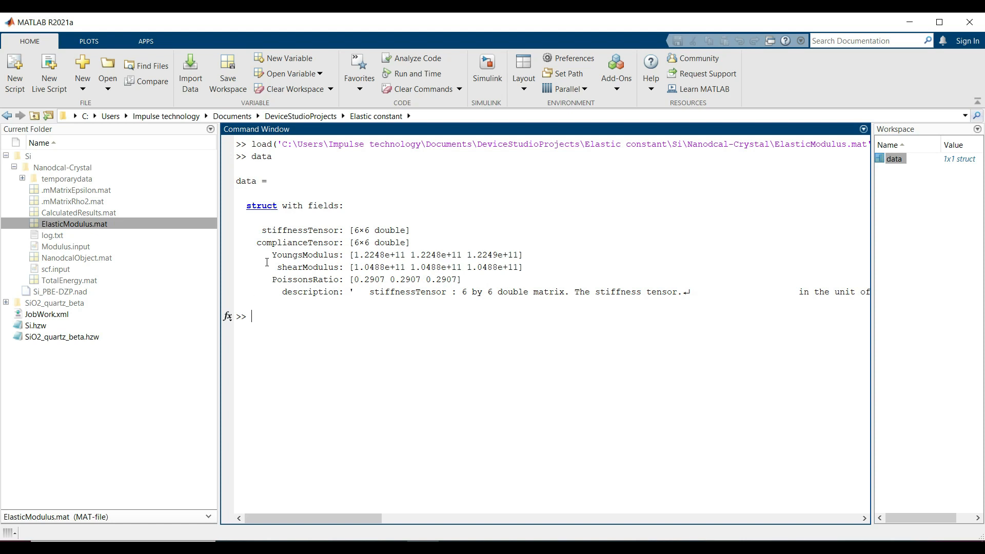
Display silicon's Young's modulus and shear modulus with data.YoungsModulus and data.shearModulus.
text(data.YoungsModulus)
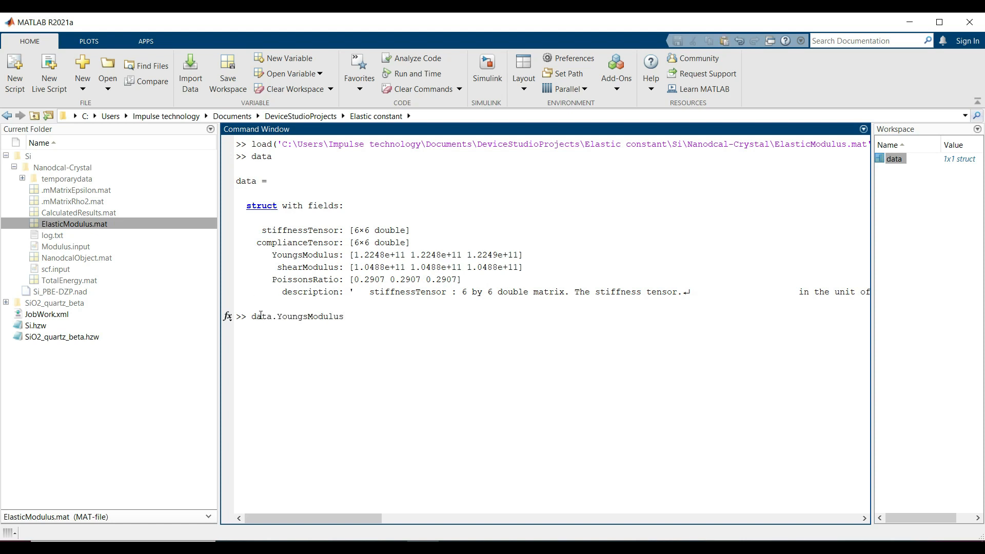
key(Return)
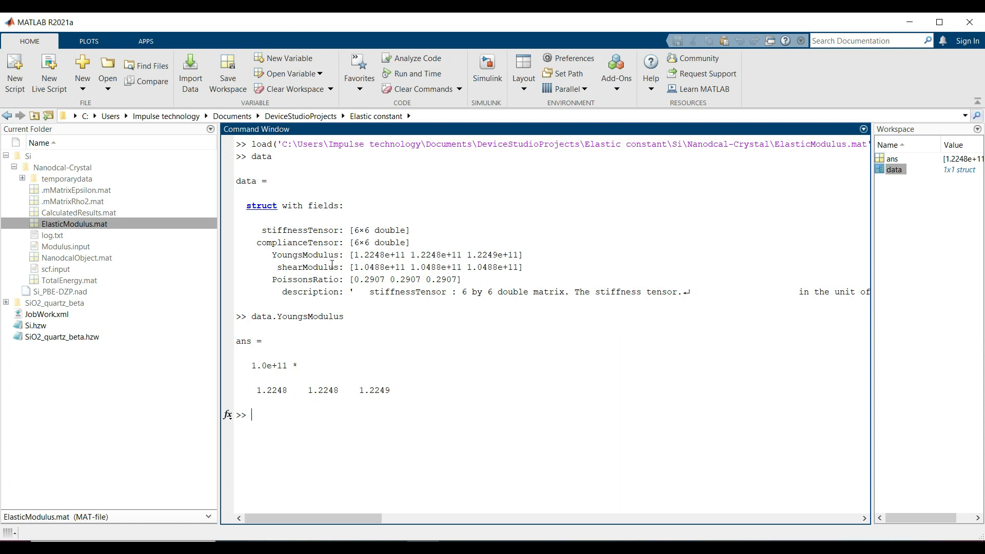
text(data.shearModulus)
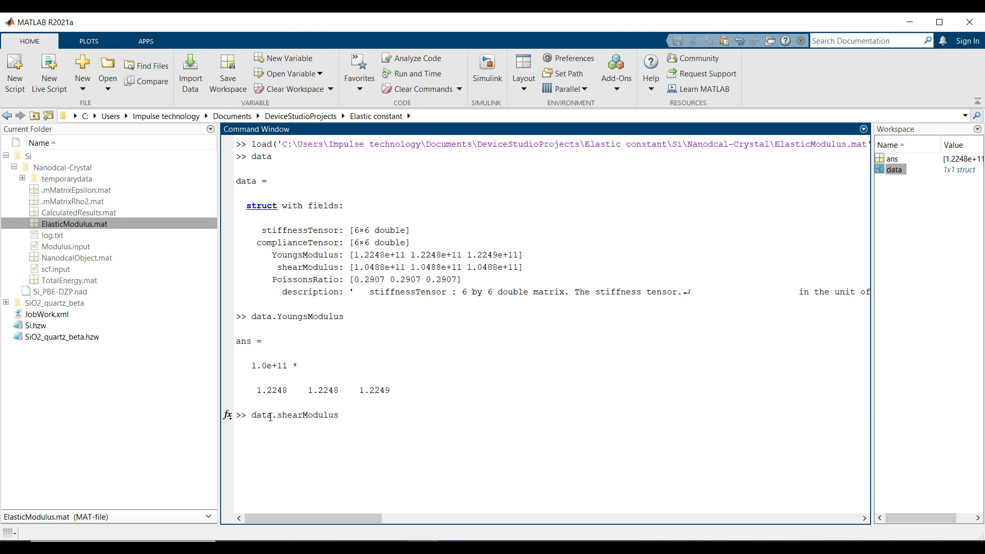
key(Return)
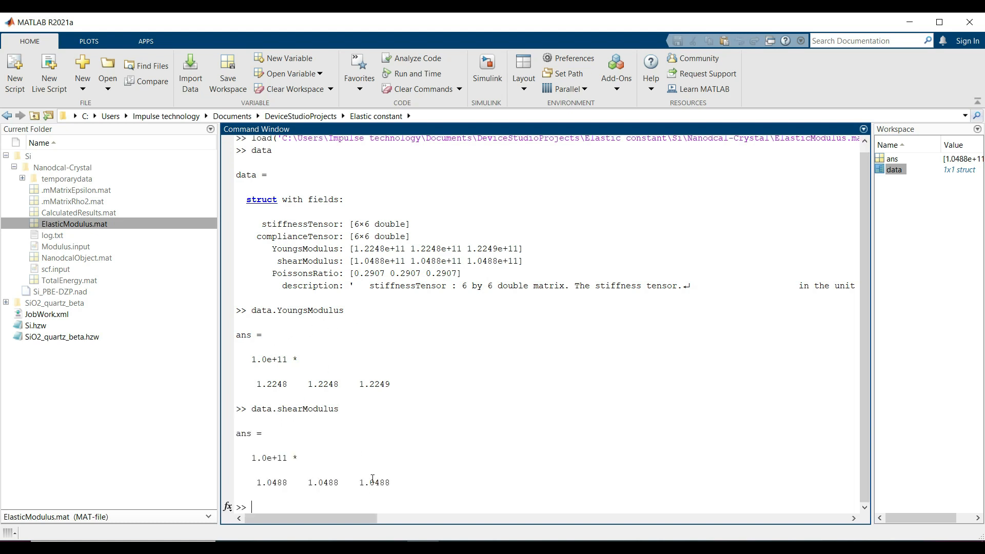
Load ElasticModulus.mat from the Nanodcal-Crystal folder of SiO2_quartz_beta and display the fields of its data structure.
click(6, 302)
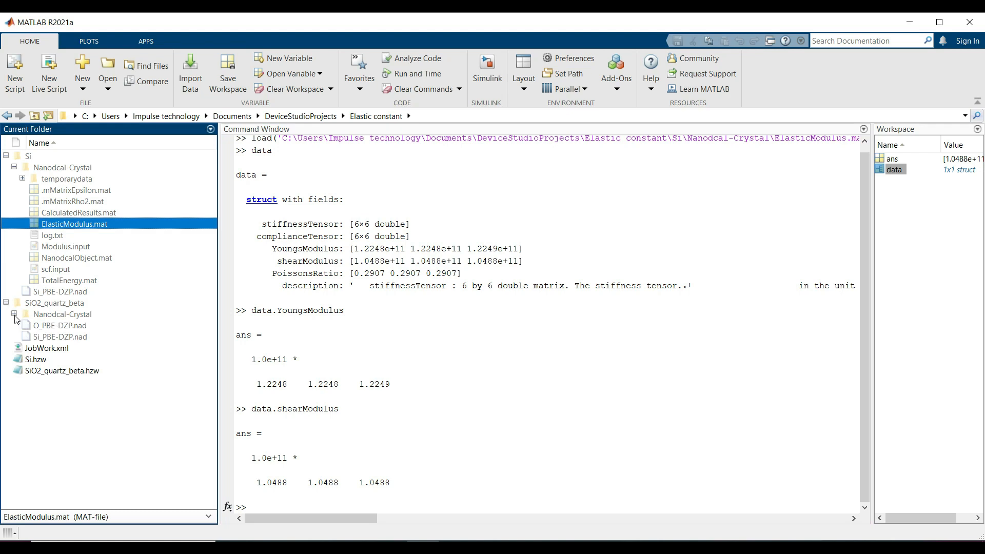
click(14, 314)
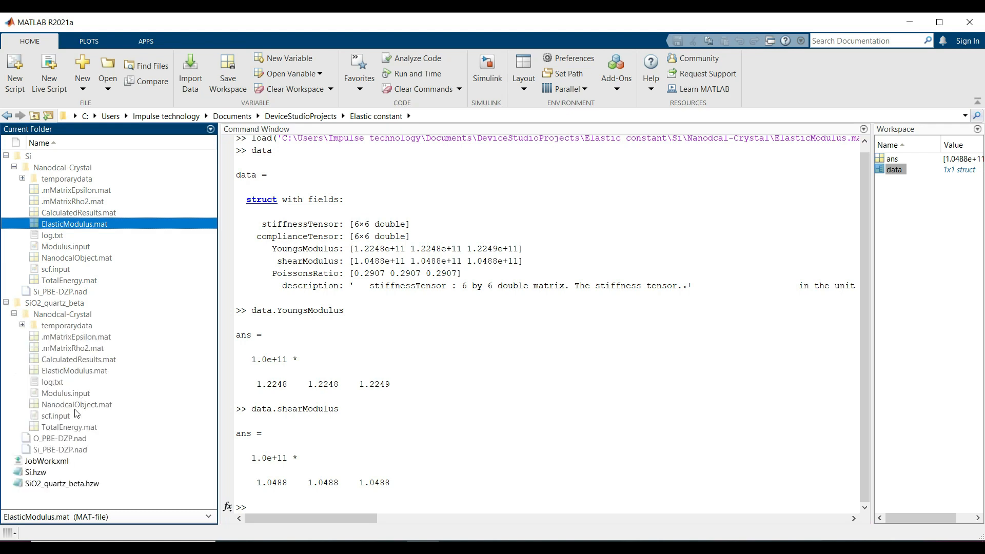
click(88, 372)
double_click(88, 371)
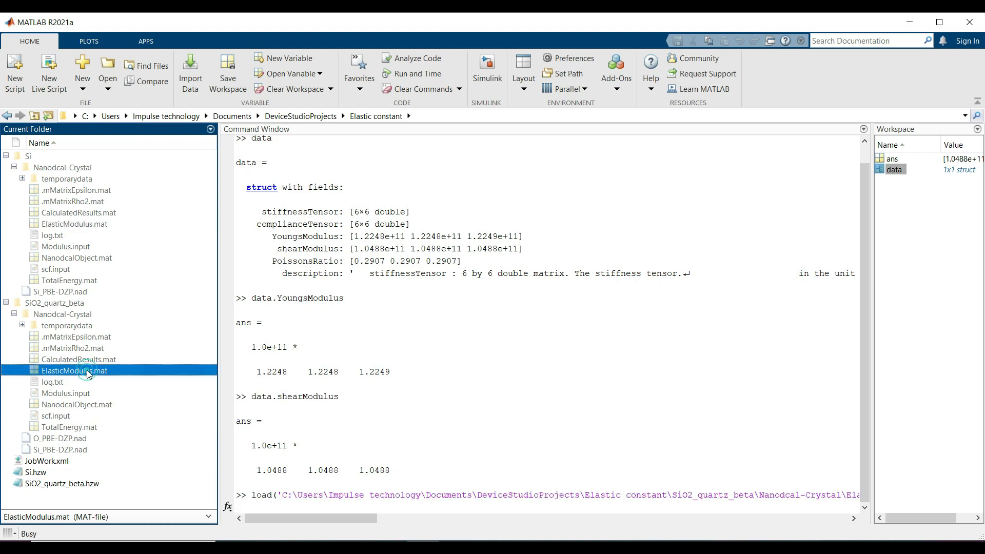
click(264, 504)
text(data)
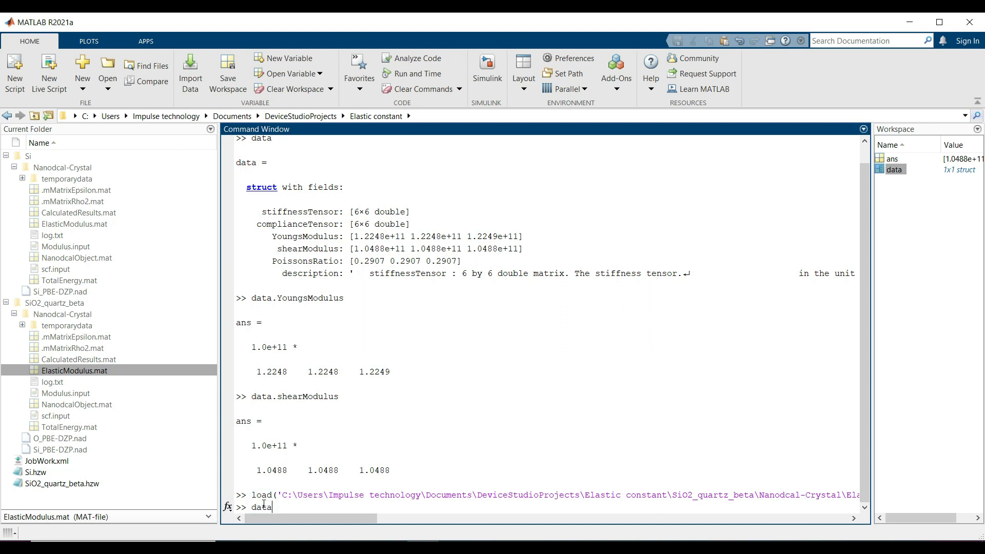
key(Return)
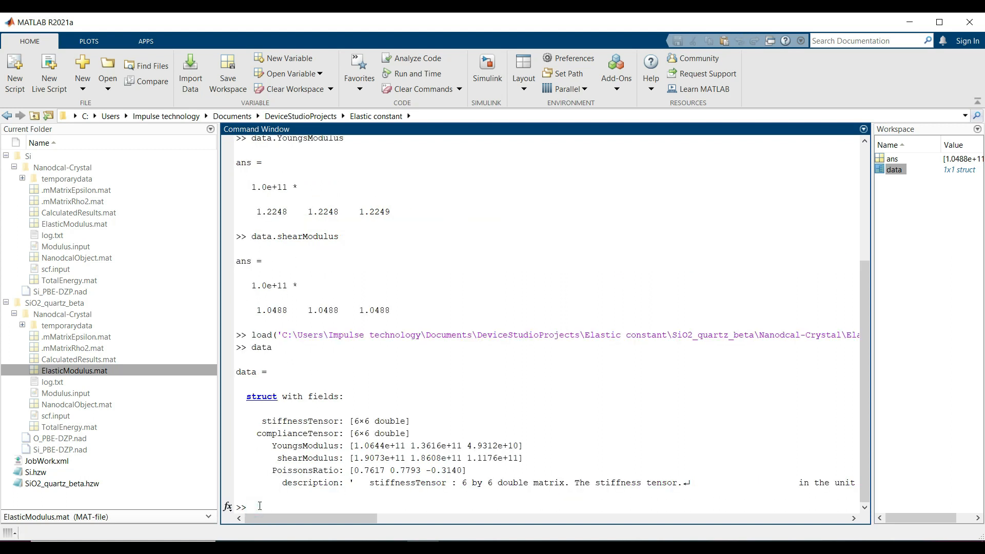
Display the Young's modulus and shear modulus of SiO2_quartz_beta with data.YoungsModulus and data.shearModulus.
text(data.YoungsModulus)
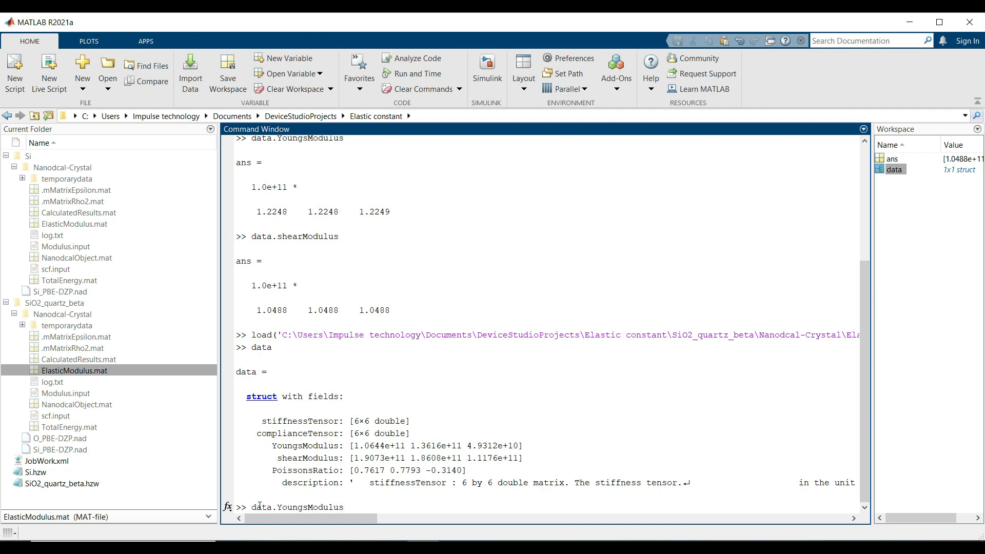
key(Return)
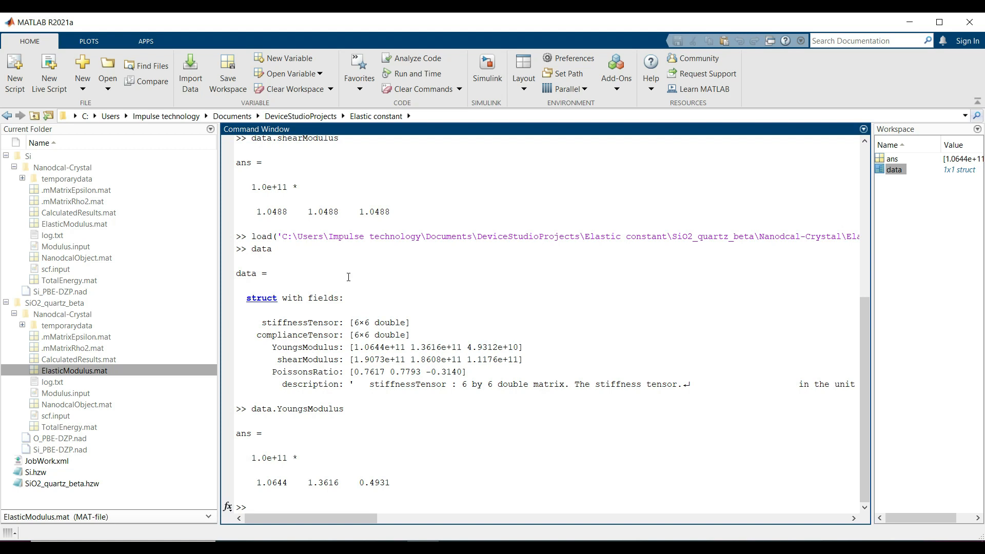
click(262, 504)
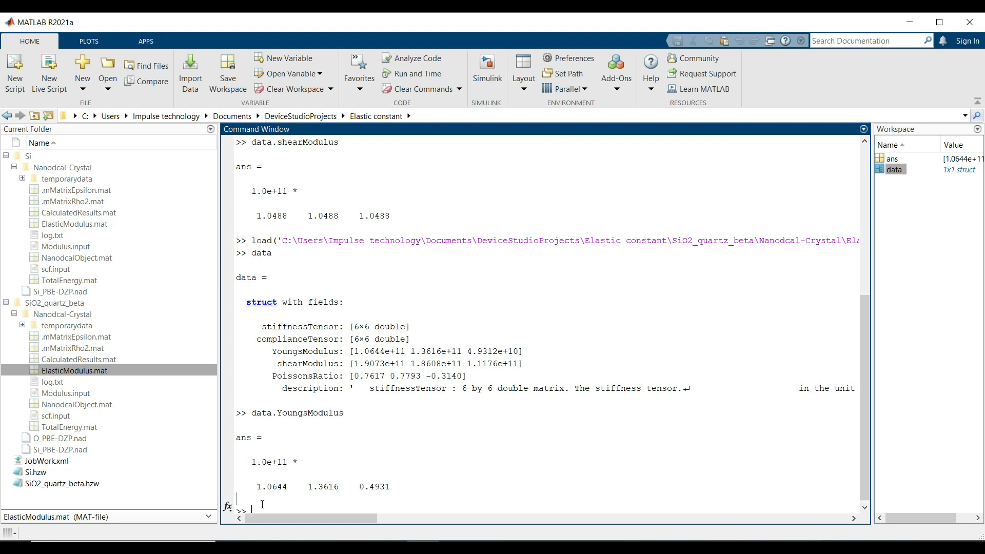
text(data.shearModulus)
key(Return)
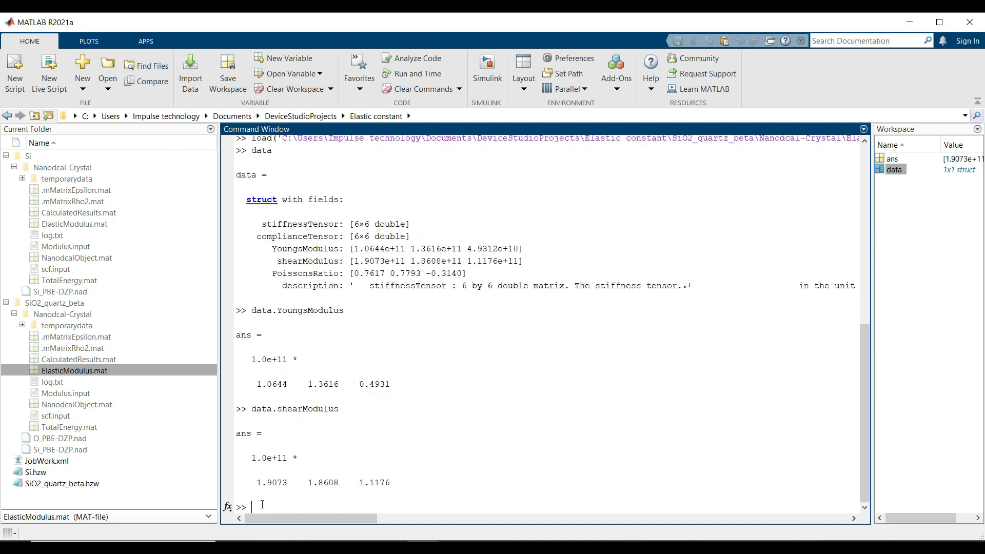